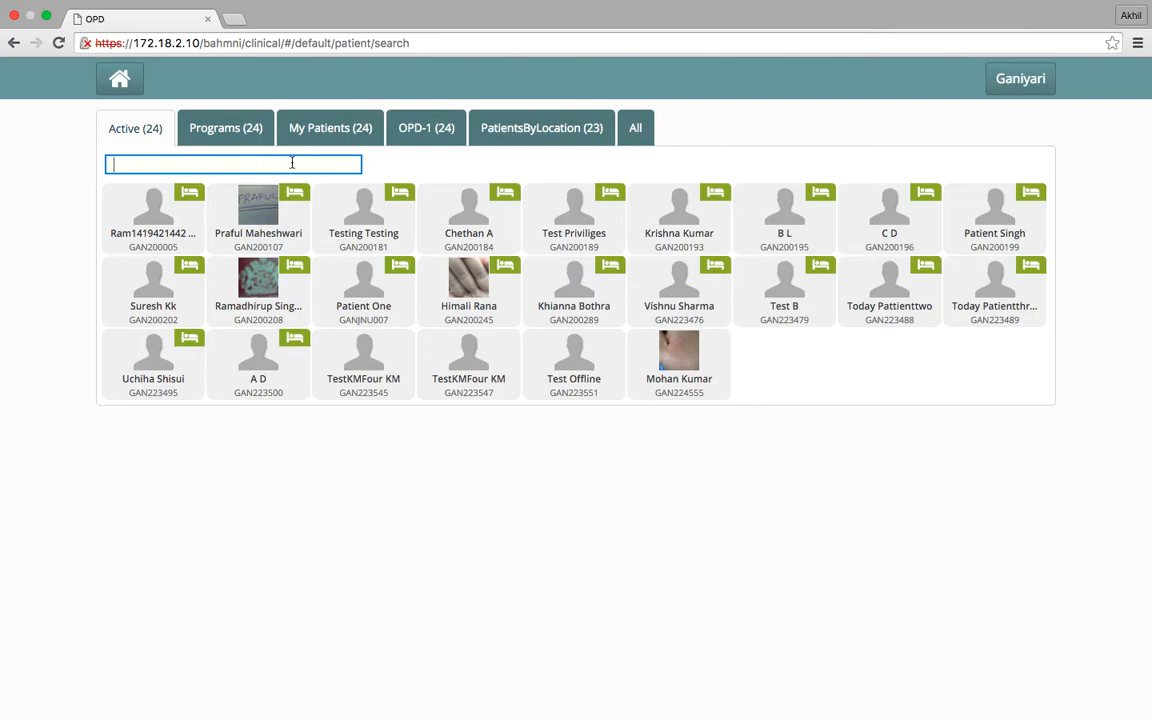
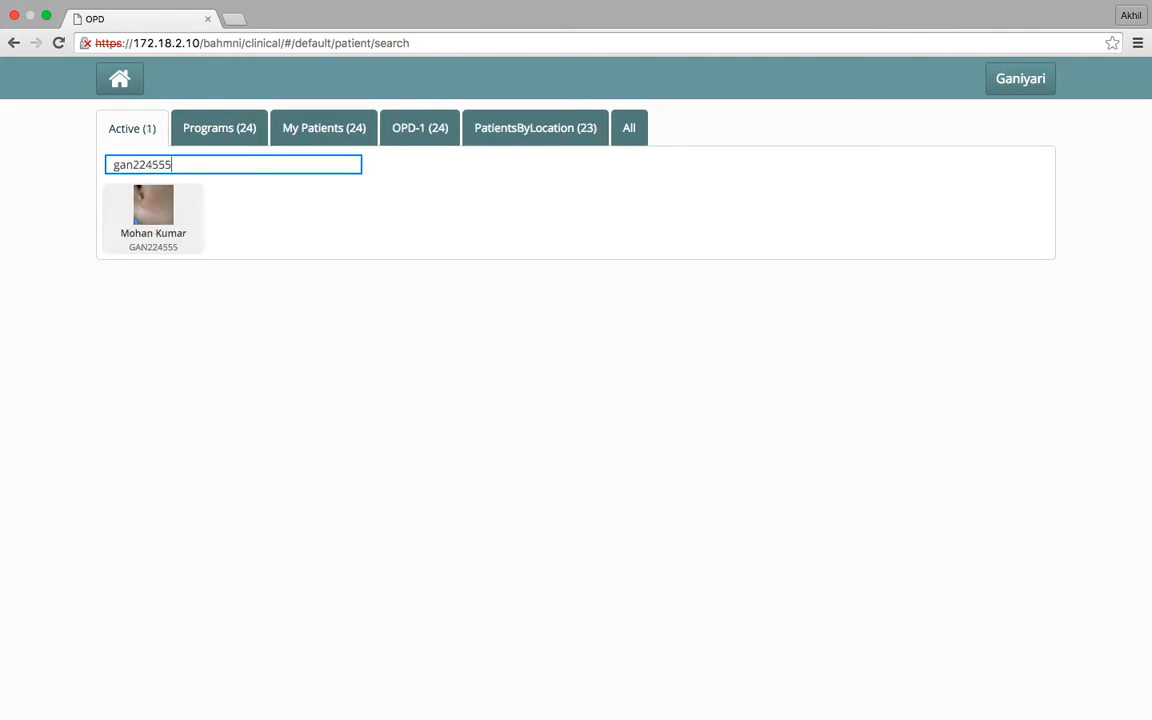
Find the patient among the active patients by patient ID and open the patient's dashboard
left_click(165, 207)
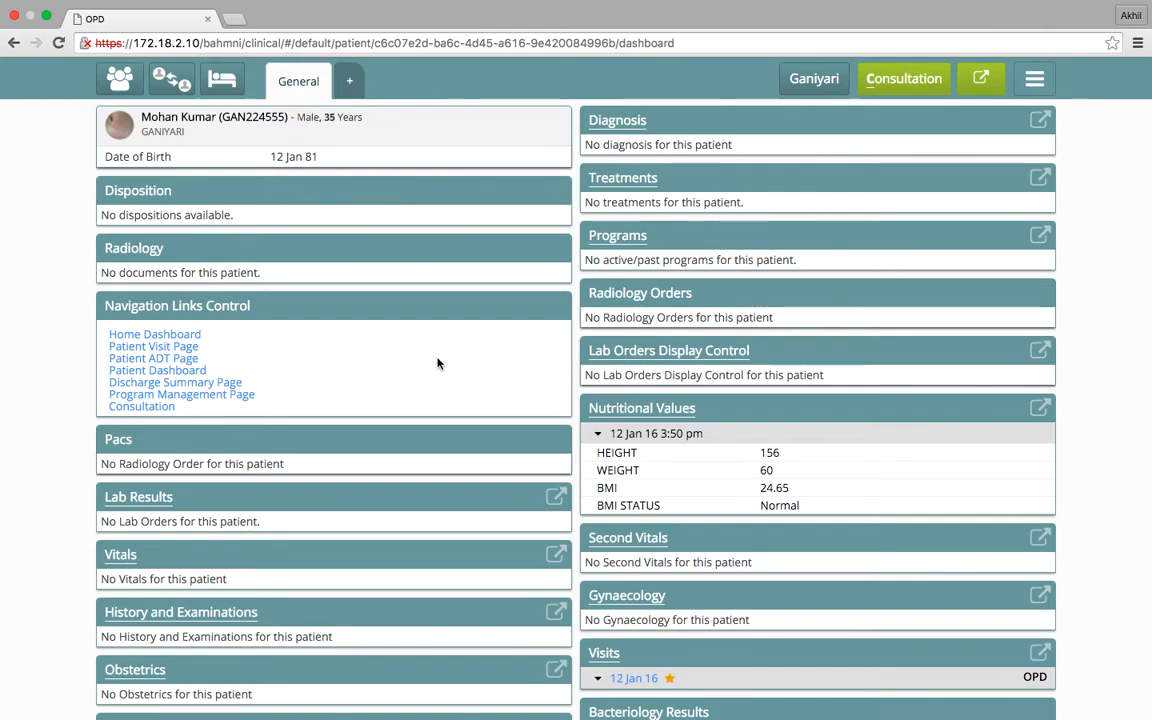
Review the patient's dashboard, then open the consultation and expand the History and Examination form
scroll(437, 363, "down", 2)
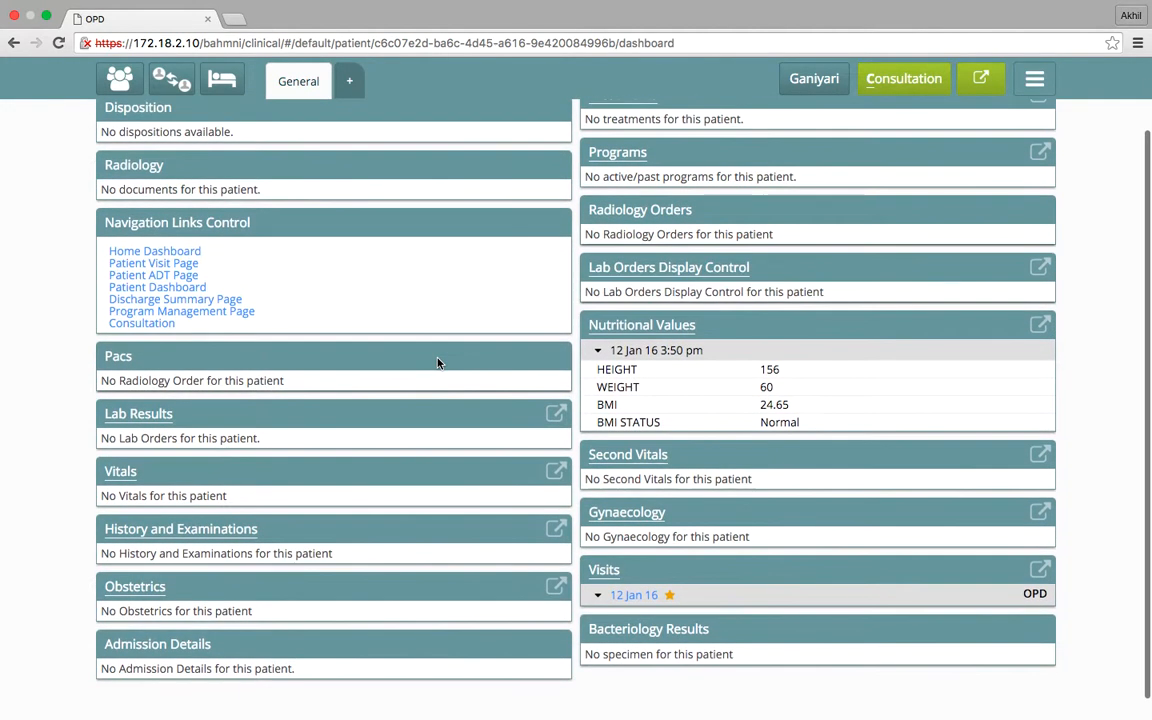
scroll(437, 363, "down", 1)
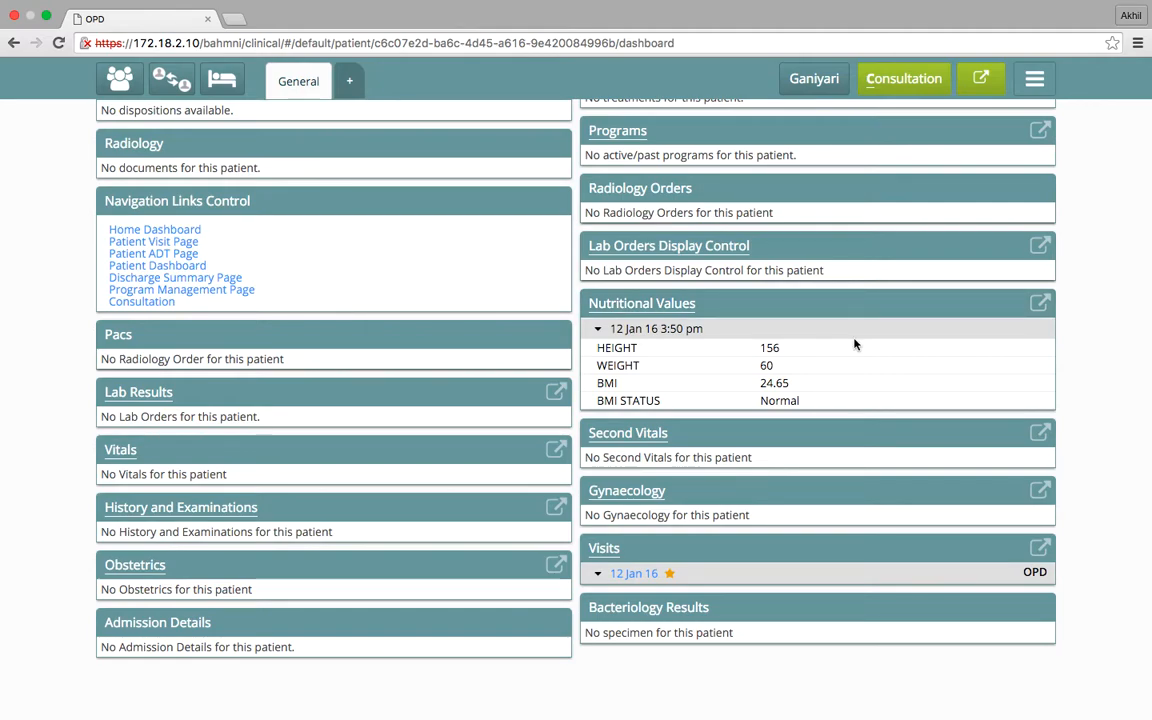
scroll(855, 344, "up", 3)
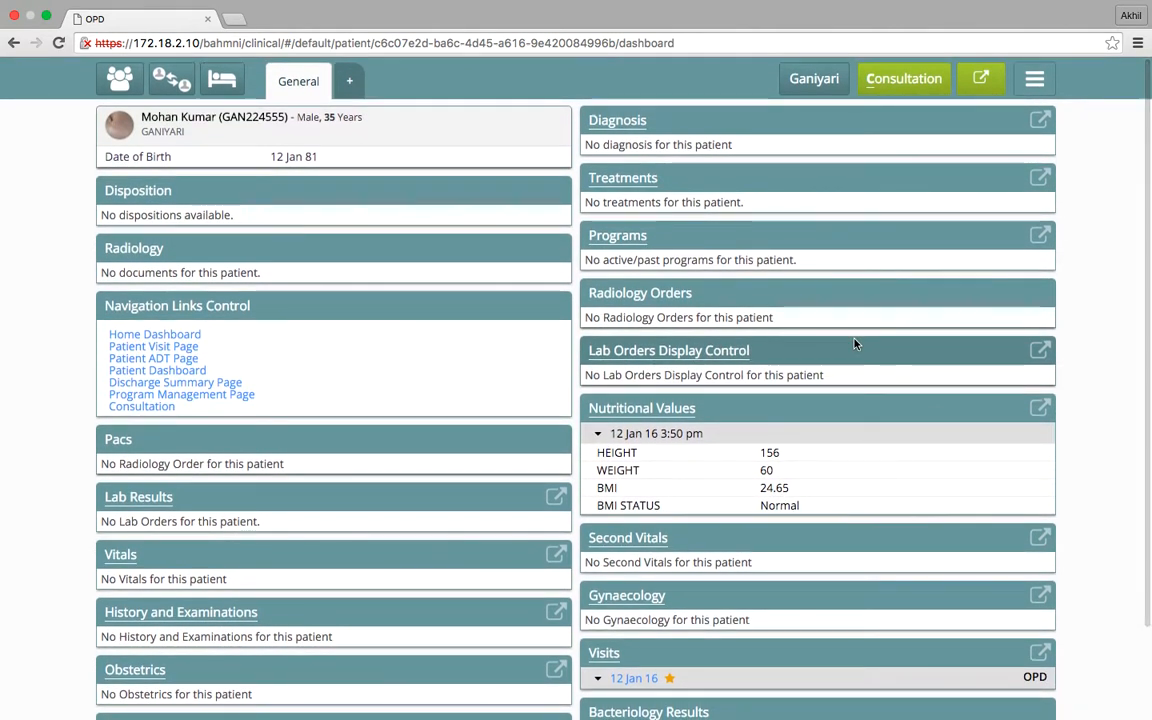
left_click(905, 87)
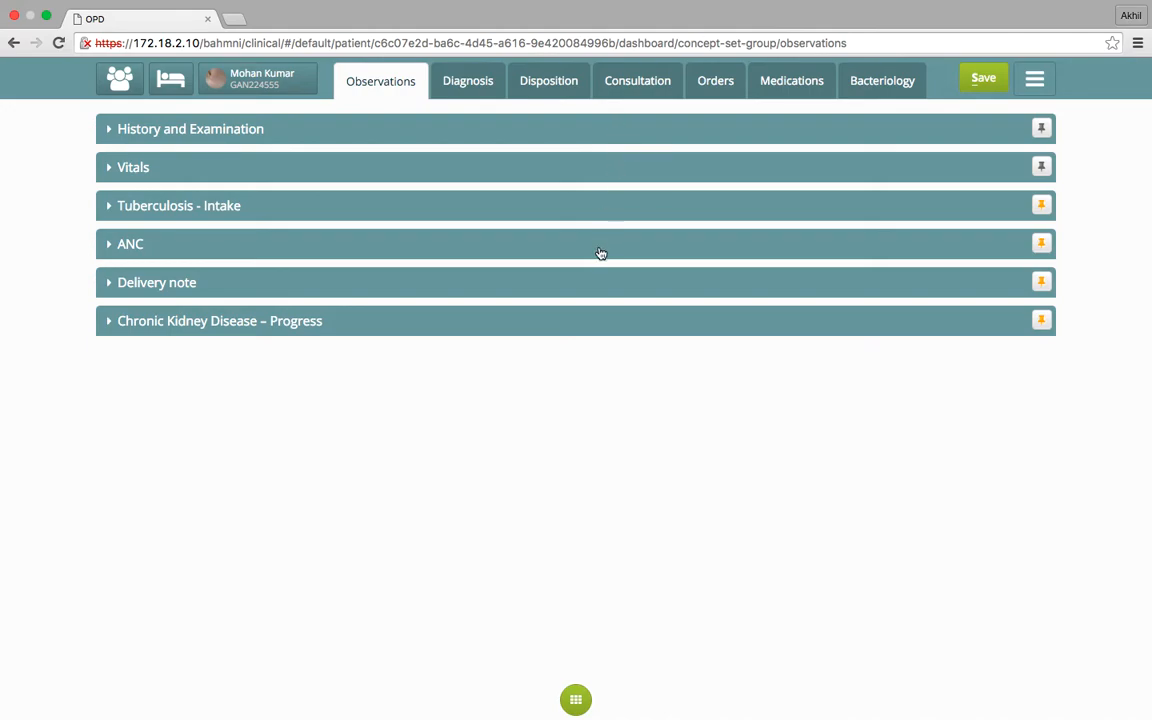
left_click(587, 138)
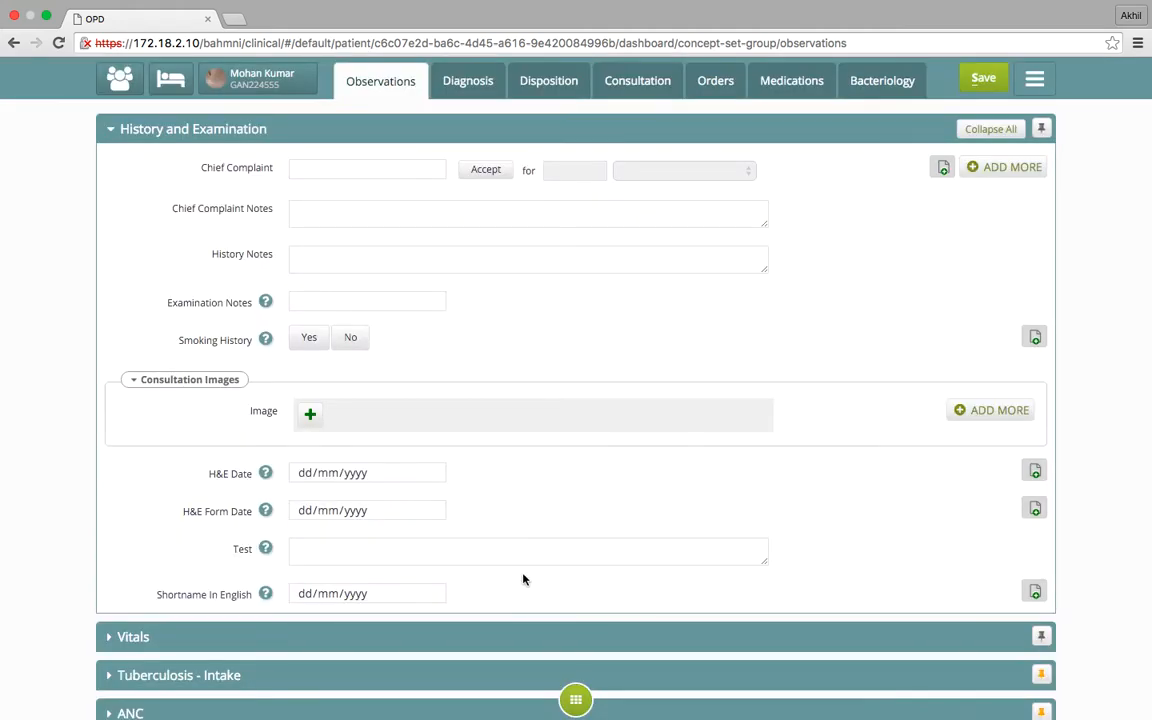
Add the Tuberculosis - Followup template to the patient's observations
scroll(522, 584, "down", 3)
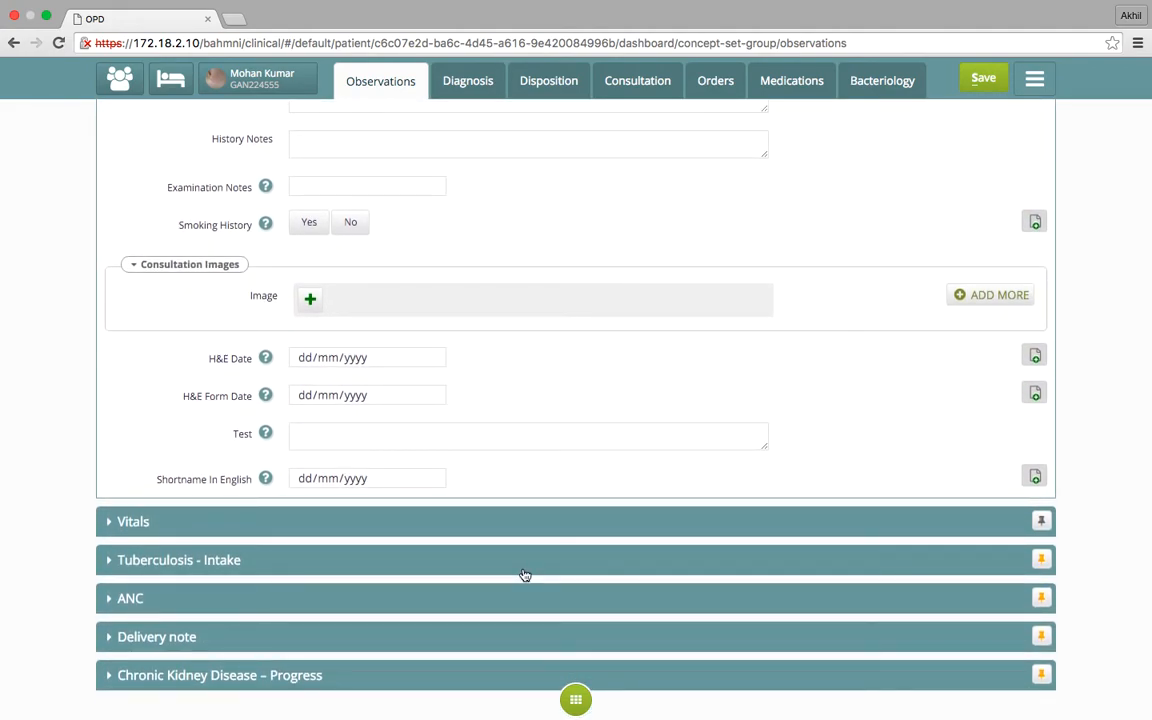
left_click(575, 710)
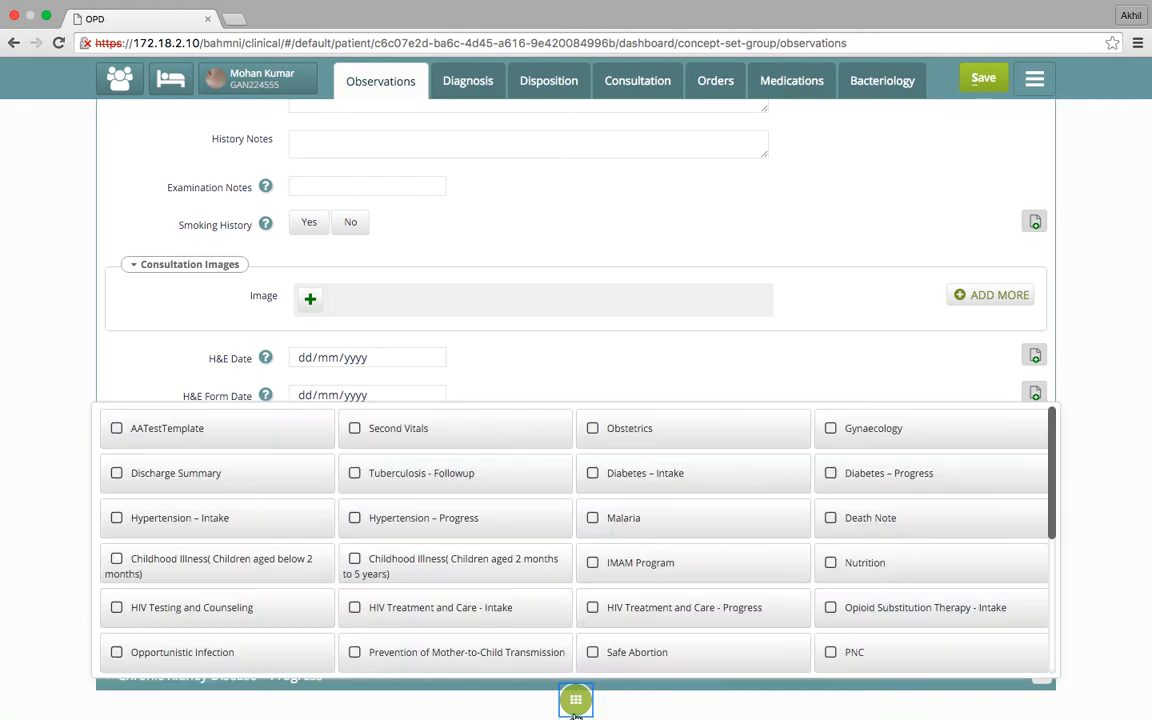
left_click(625, 556)
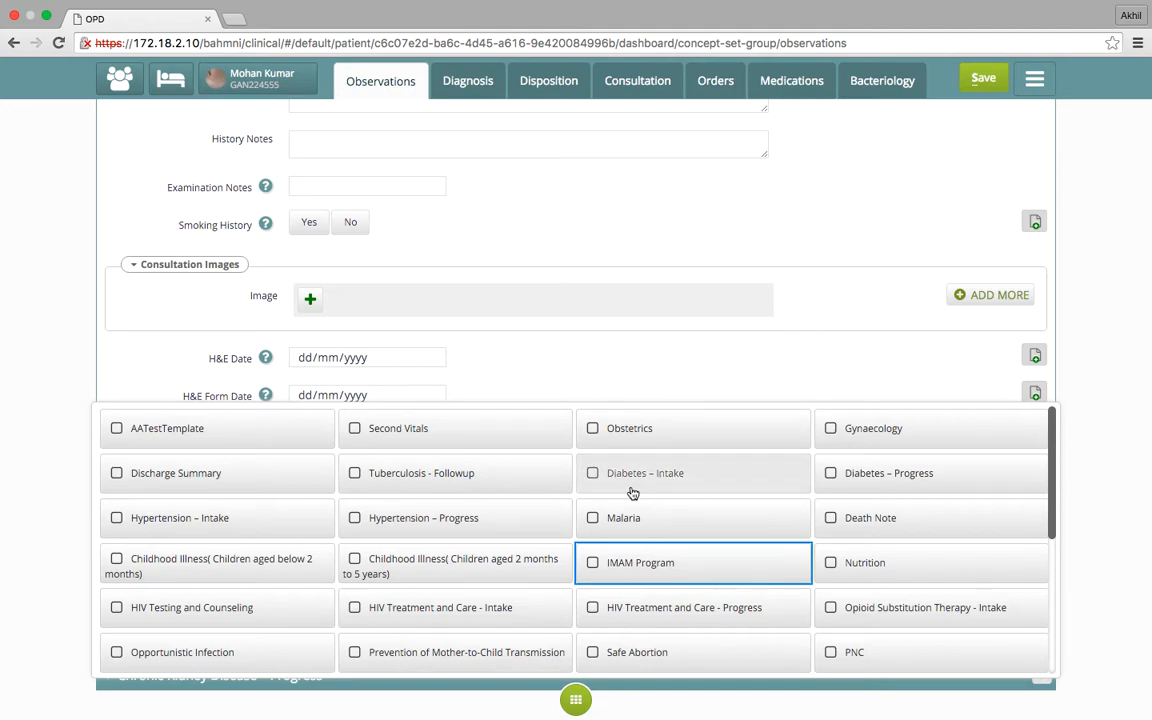
left_click(482, 475)
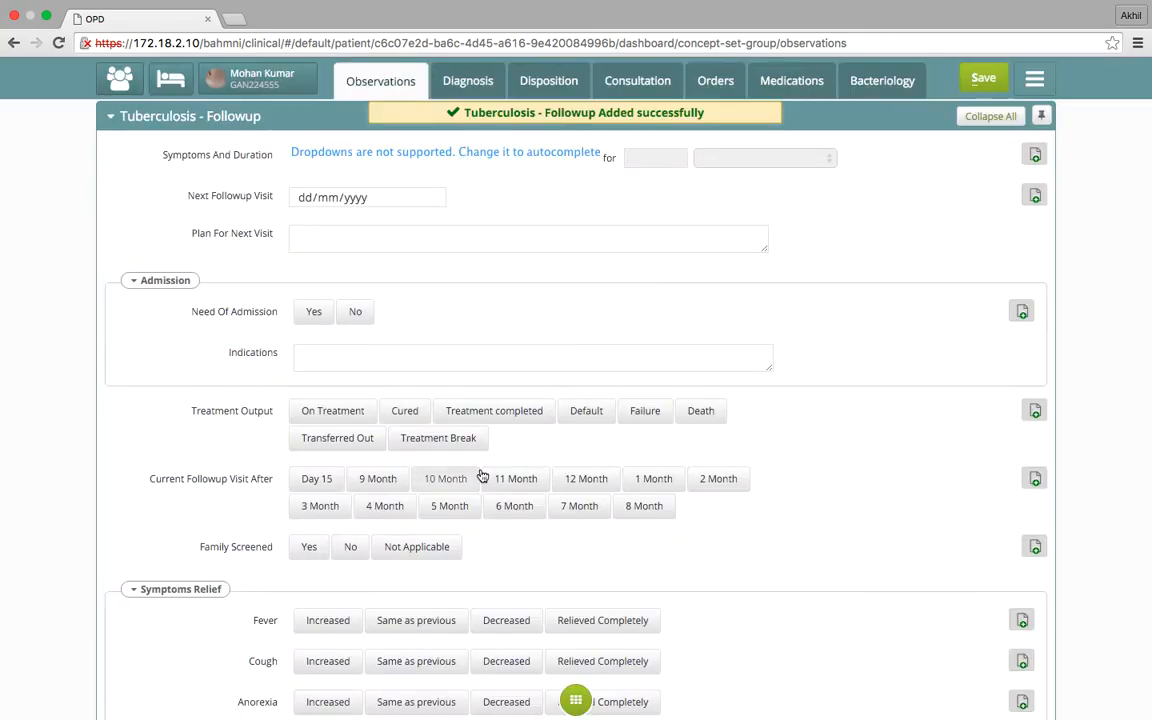
Record Cough for 3 Weeks as the chief complaint in History and Examination and open its notes field
scroll(482, 475, "down", 10)
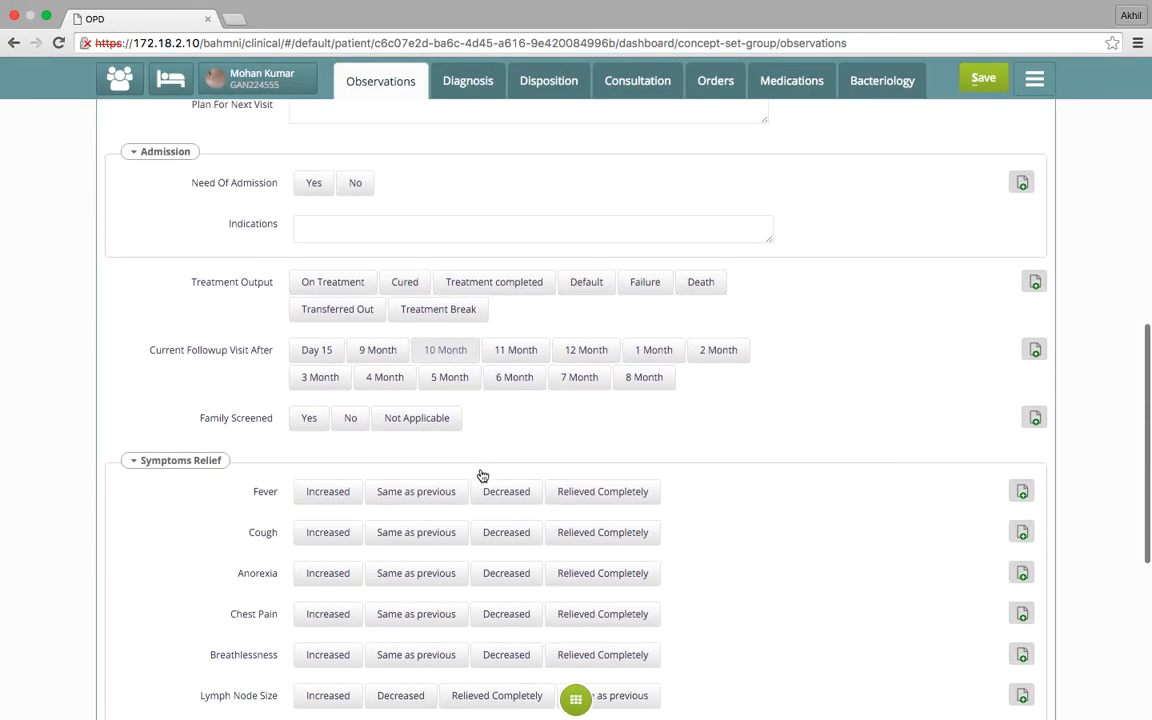
scroll(482, 475, "up", 15)
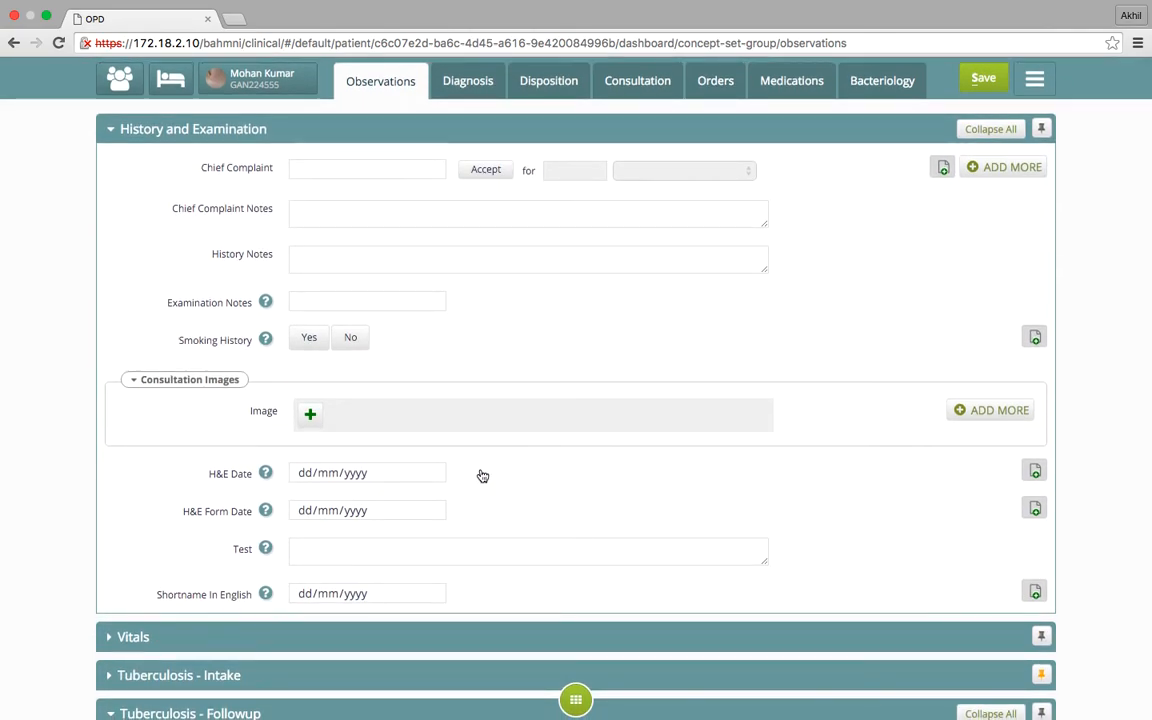
left_click(374, 171)
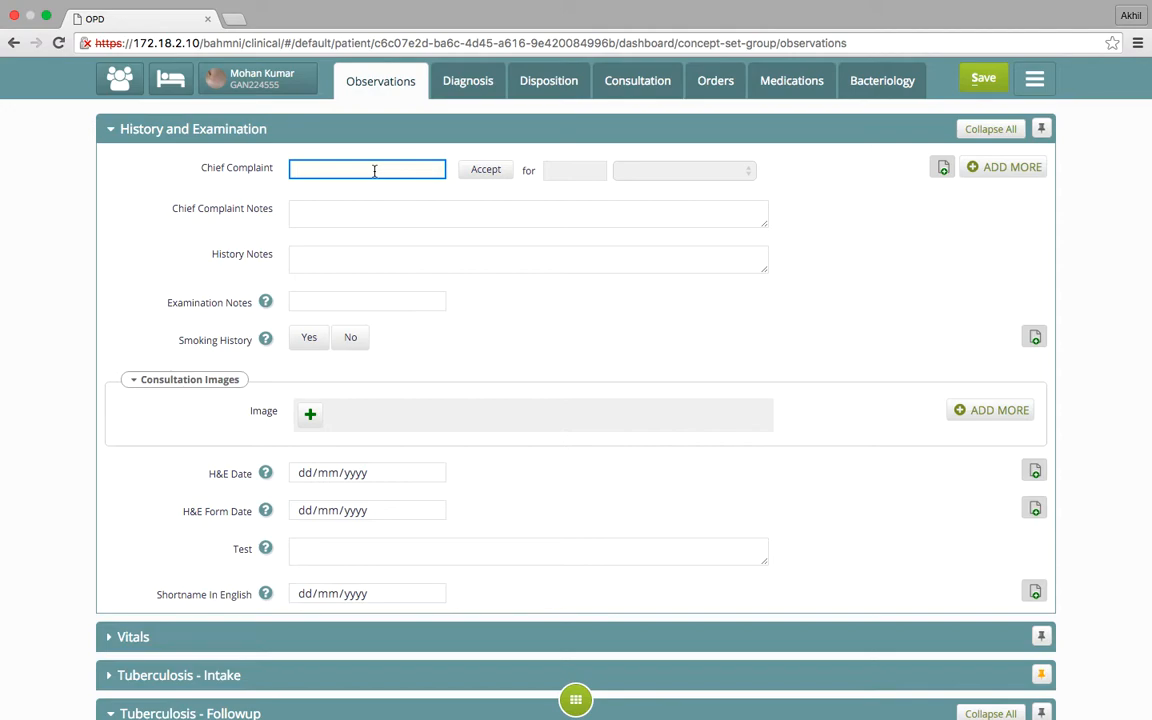
type("Cough")
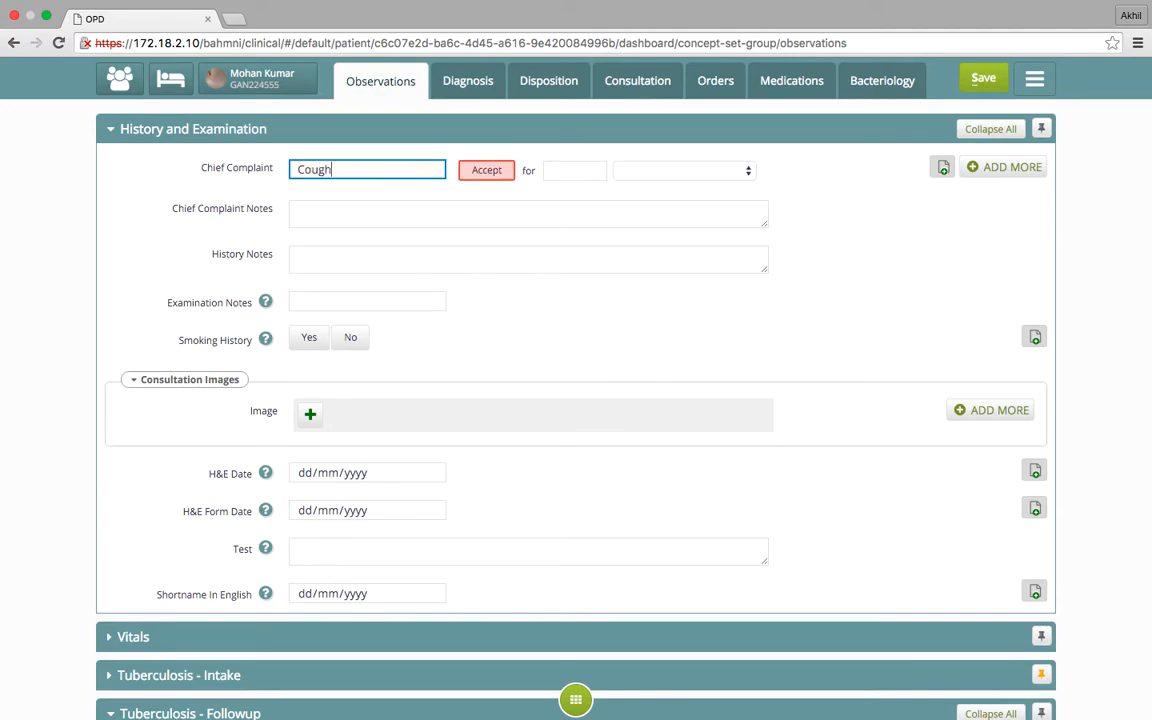
left_click(361, 196)
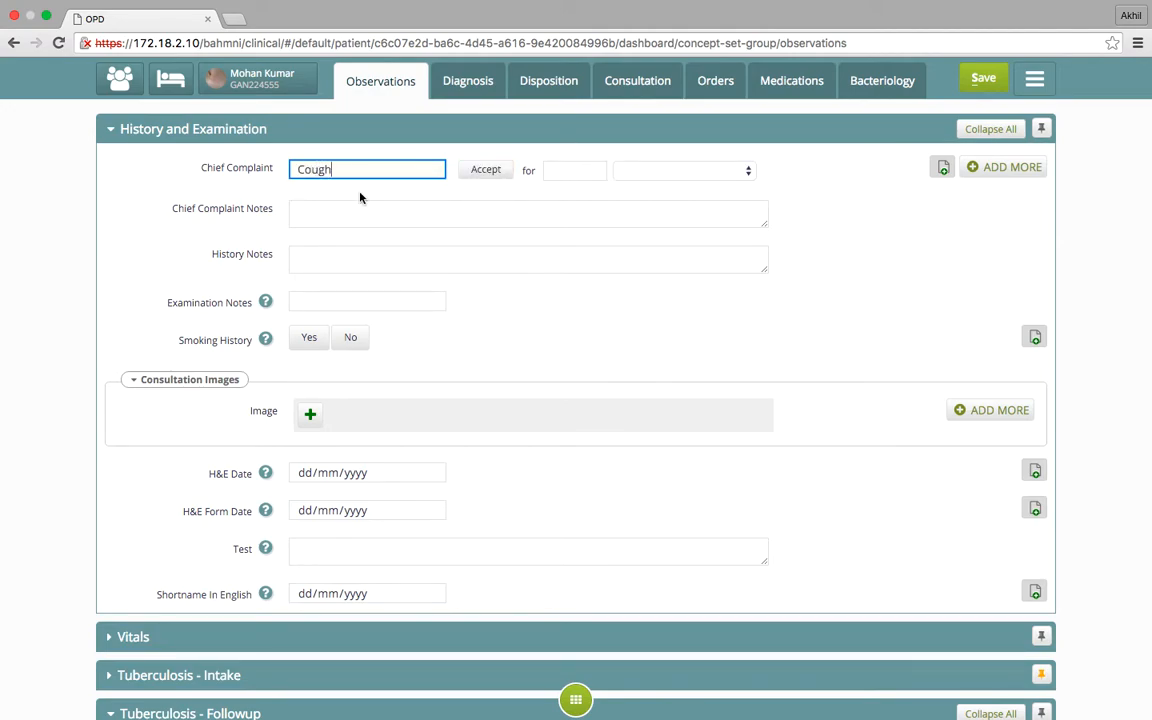
left_click(571, 175)
type("3")
left_click(645, 178)
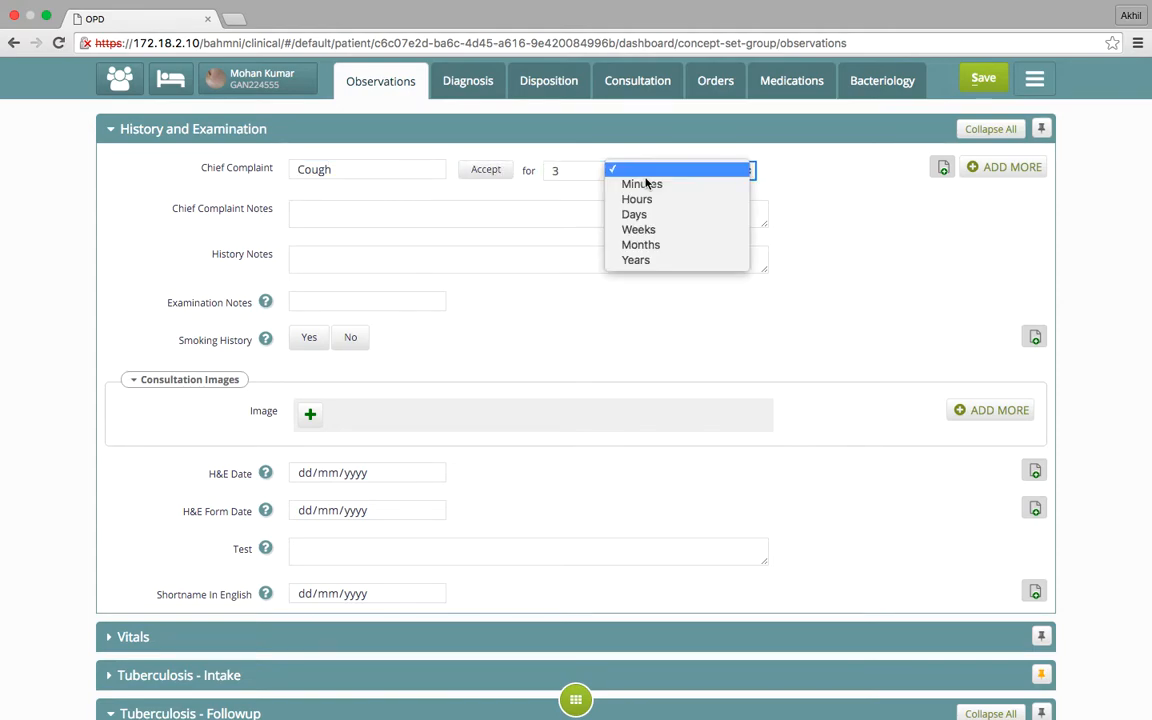
left_click(648, 230)
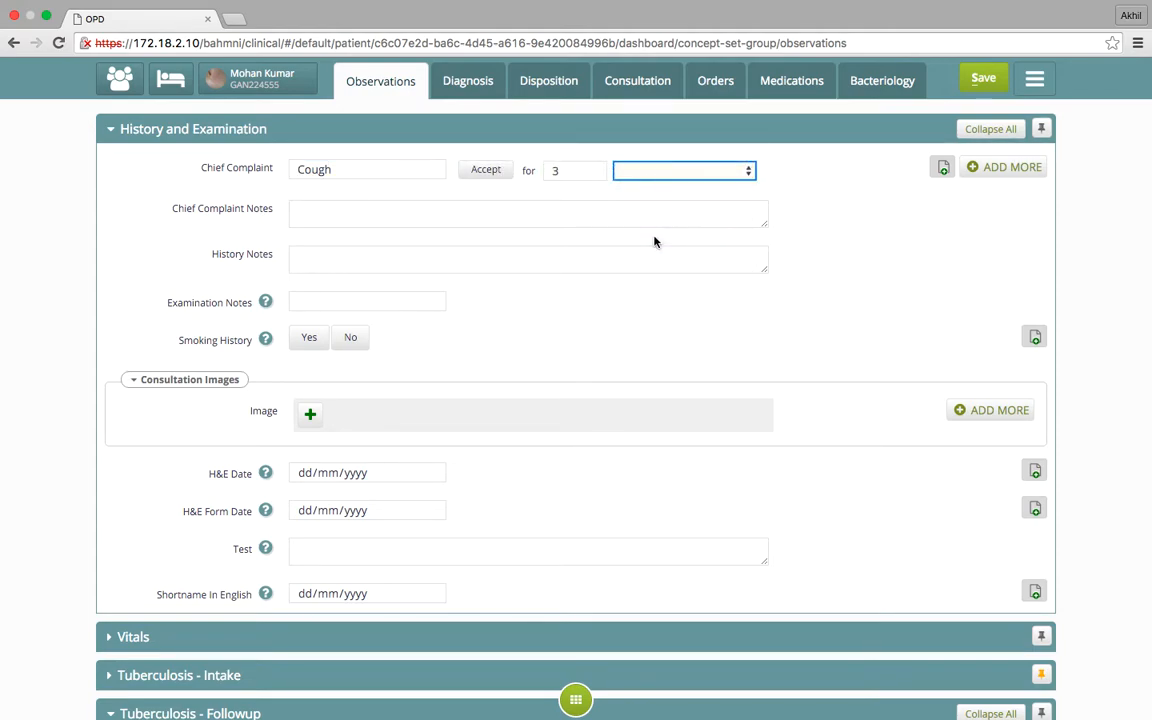
left_click(944, 172)
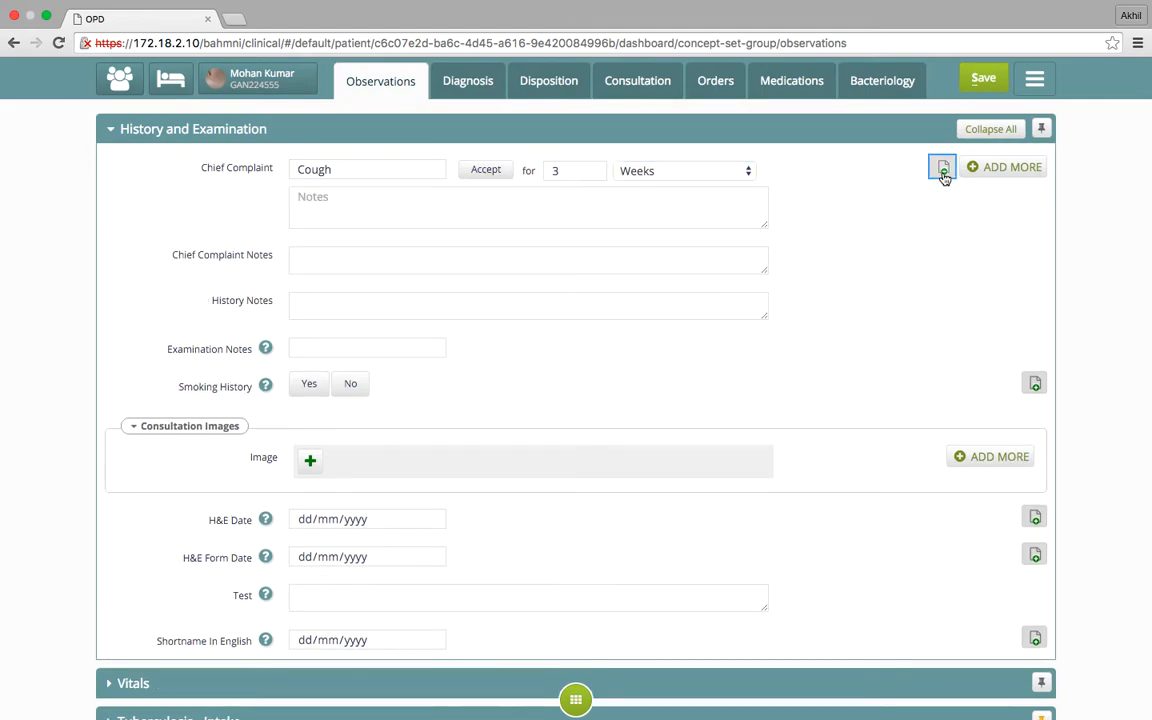
Add a second chief complaint of Fever with a duration of 2 Weeks
left_click(971, 174)
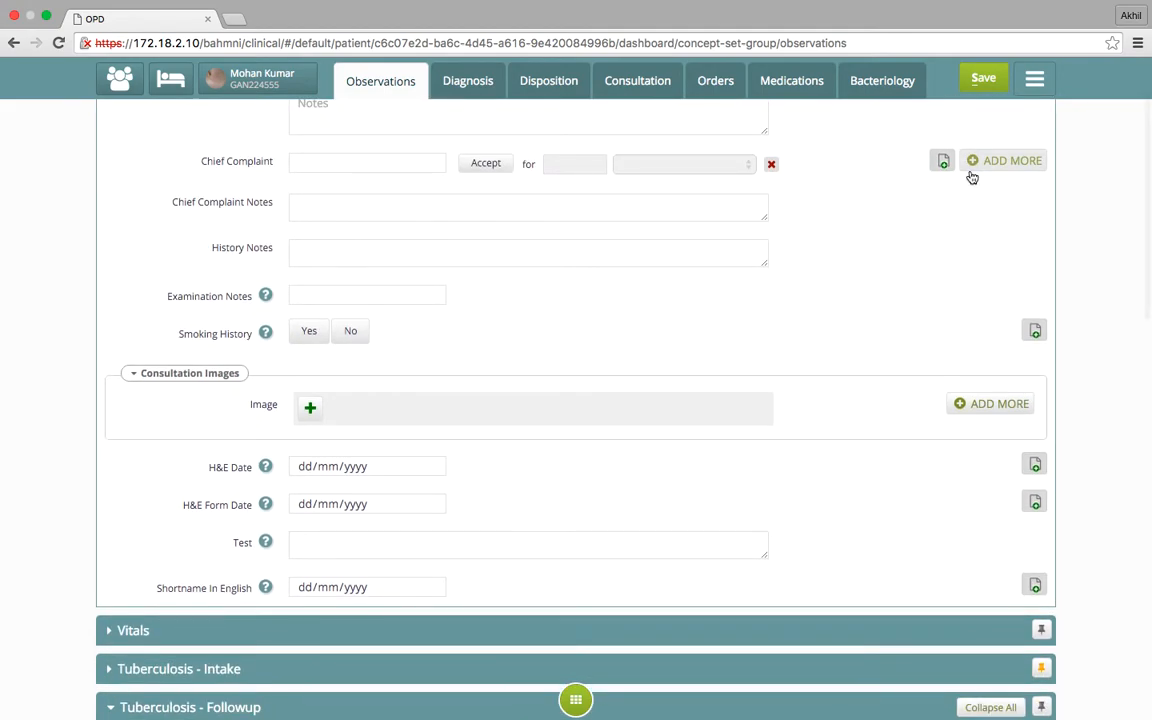
left_click(380, 164)
type("fever")
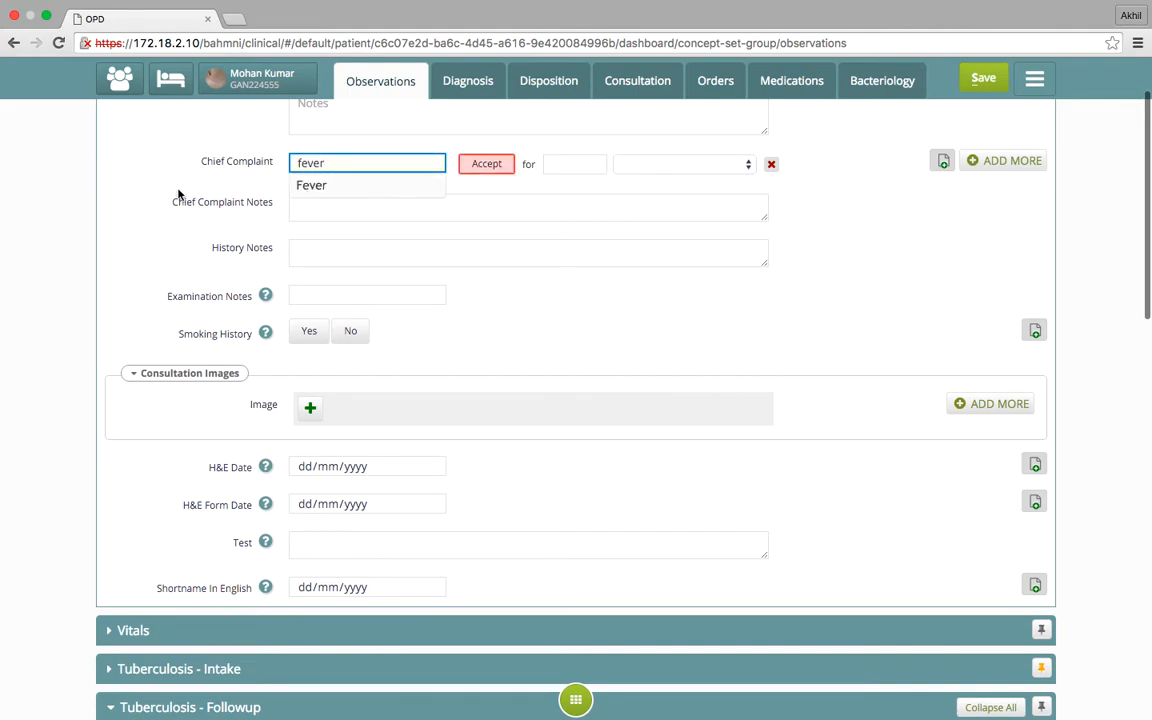
left_click(318, 188)
left_click(573, 160)
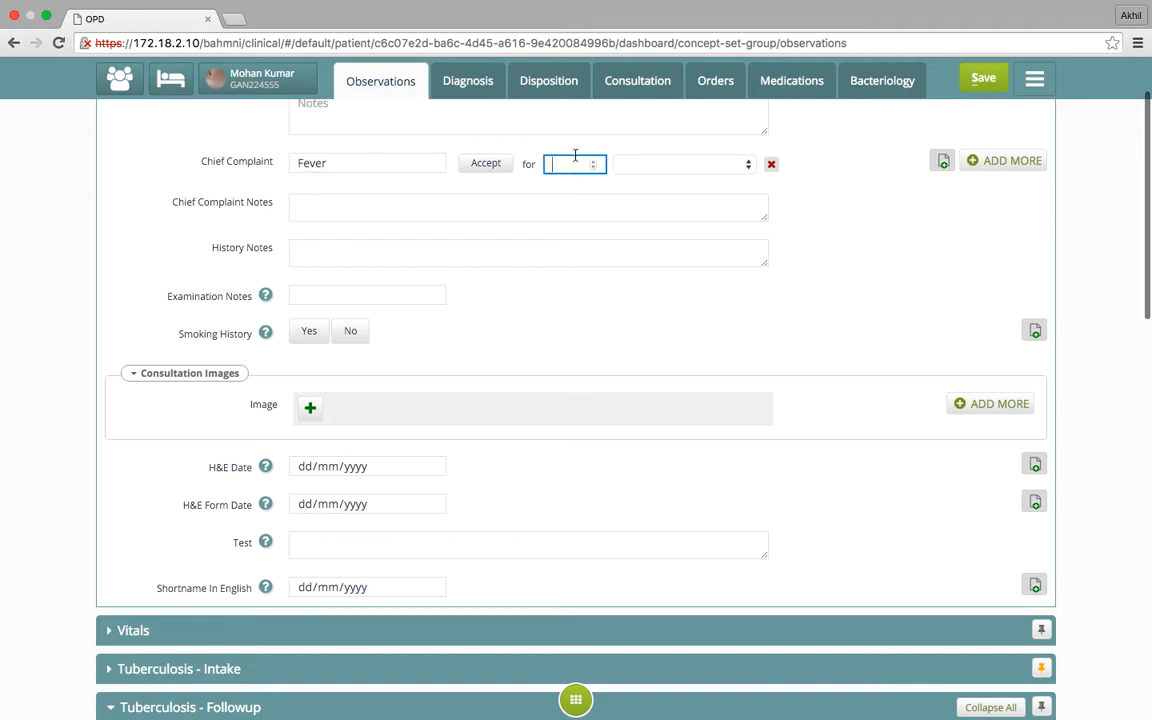
type("2")
left_click(699, 168)
left_click(694, 224)
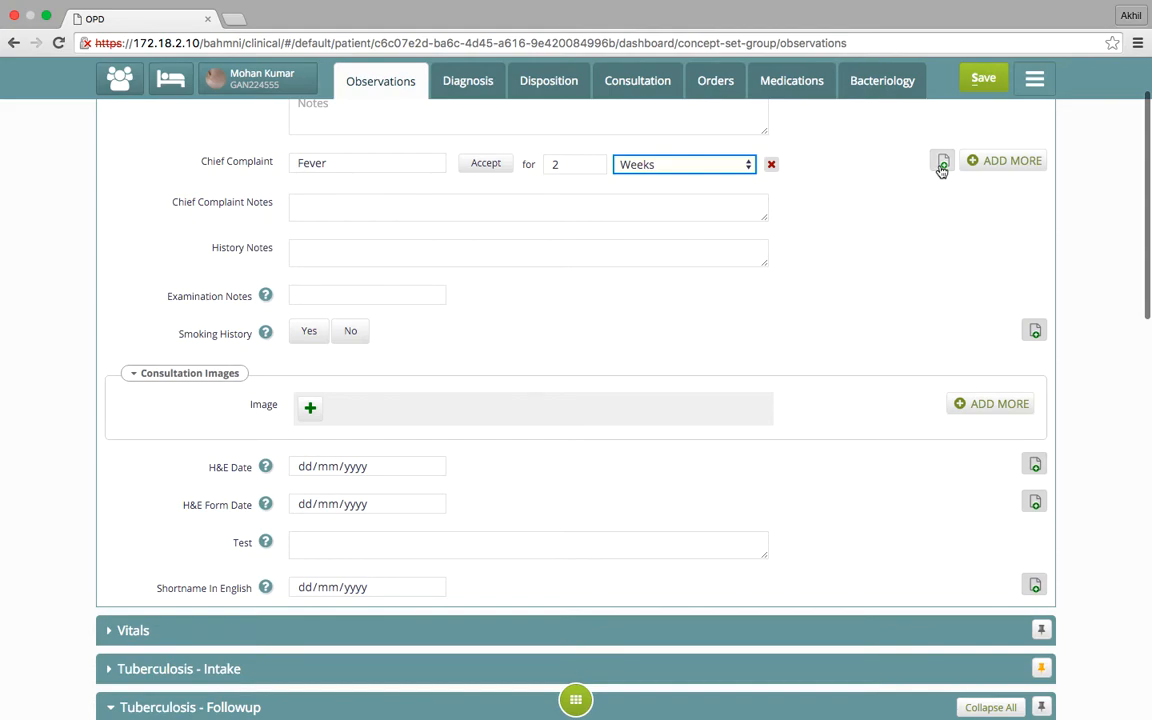
Add the note "Mild fever in the evenings" to the Fever complaint
left_click(942, 163)
left_click(725, 205)
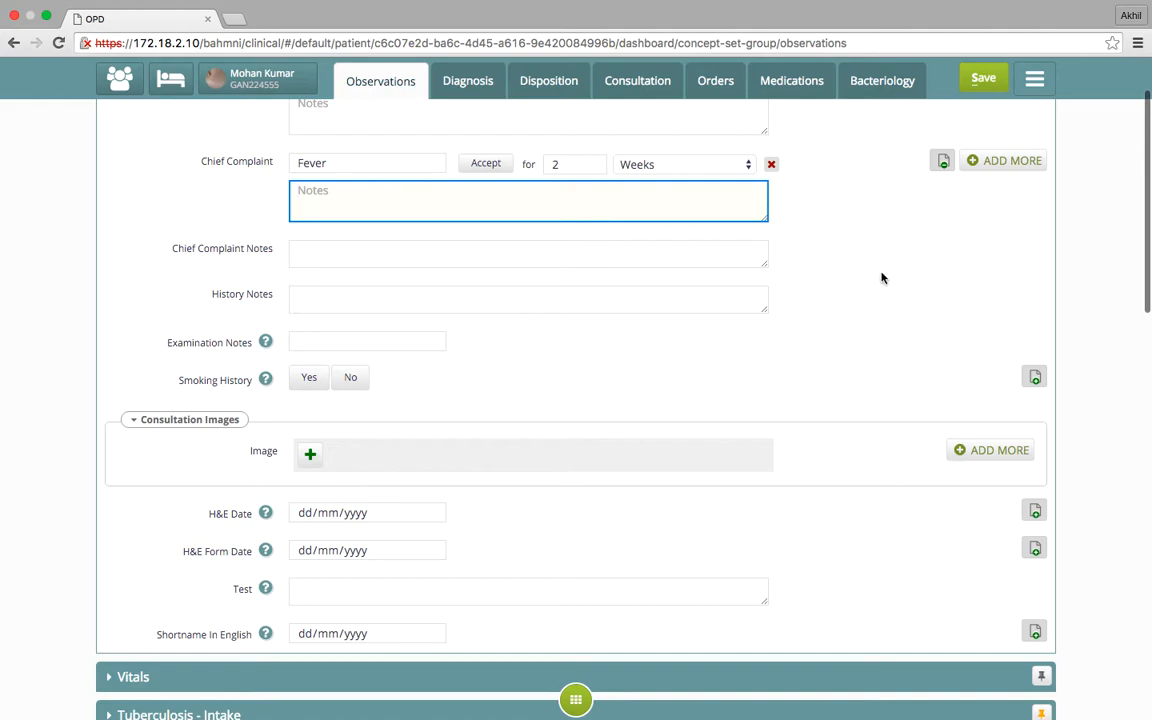
type("Mild fever in the evenings")
left_click(882, 393)
Set Smoking History to Yes in the History and Examination form
scroll(882, 393, "down", 1)
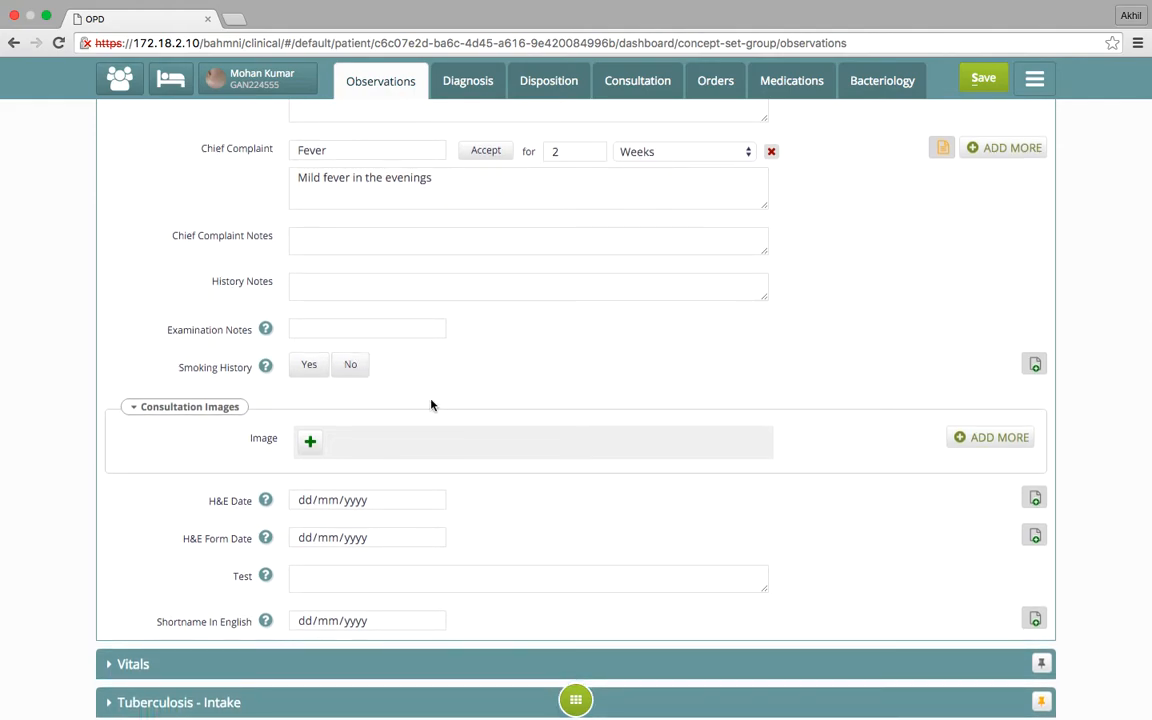
scroll(431, 404, "down", 1)
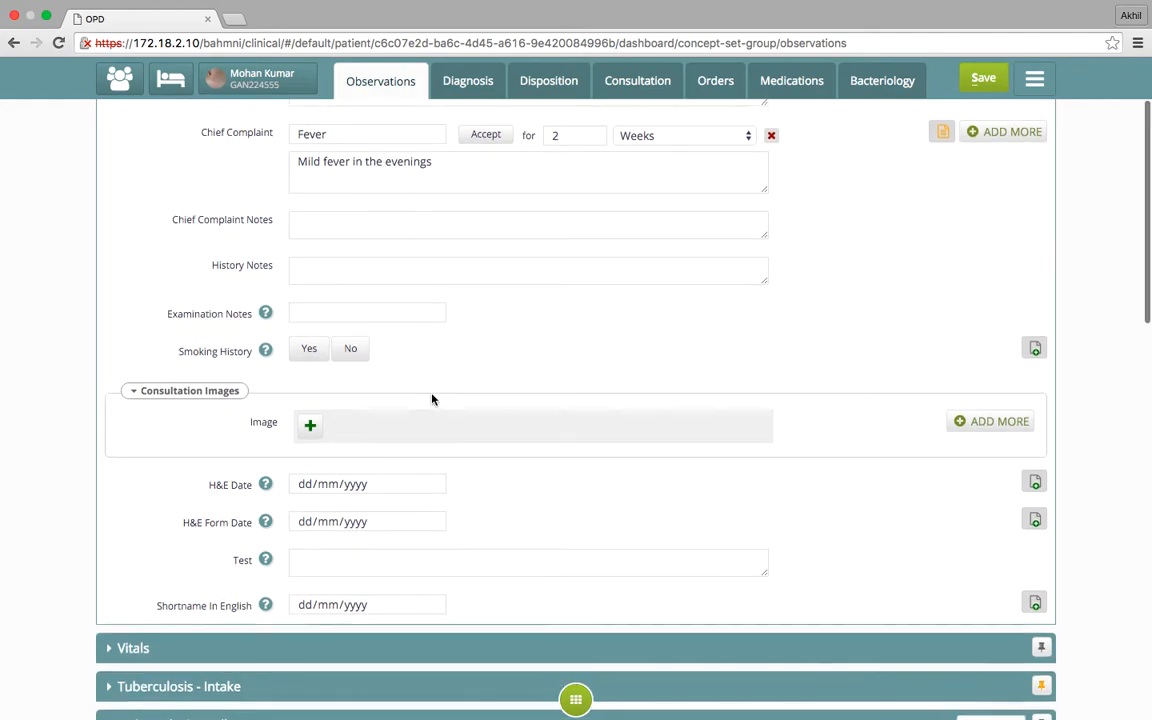
left_click(309, 348)
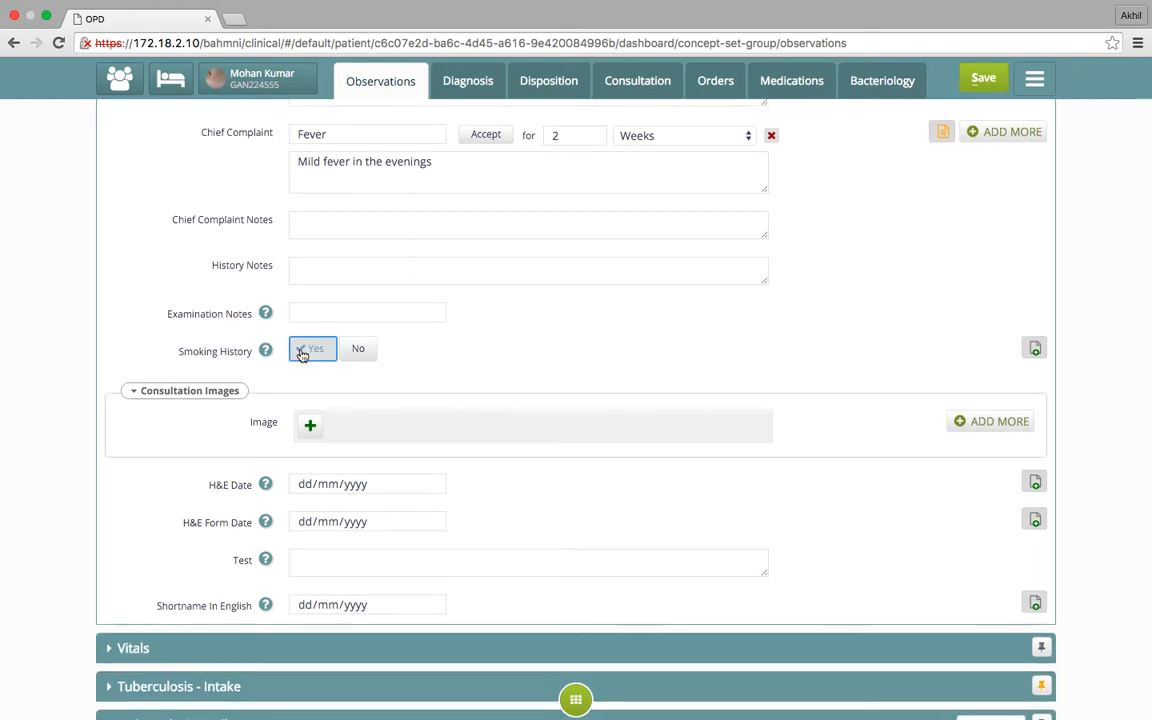
Expand the Vitals form and set the pulse to 72 per minute
scroll(424, 458, "down", 5)
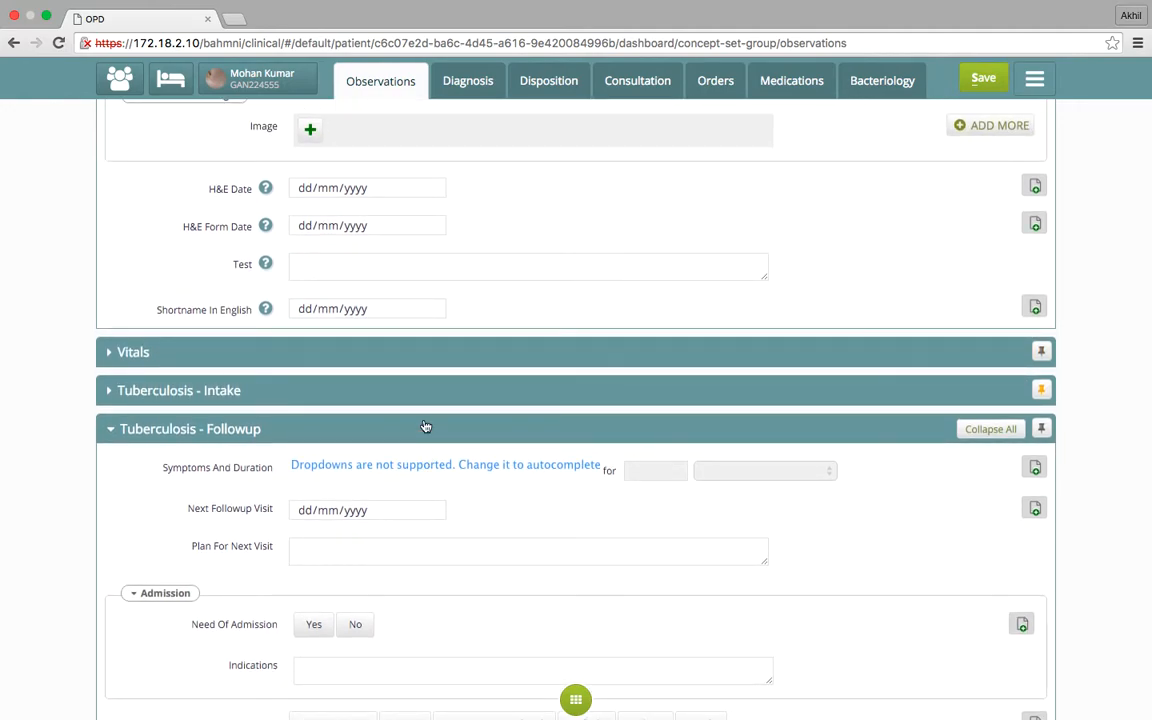
scroll(424, 427, "down", 1)
left_click(402, 307)
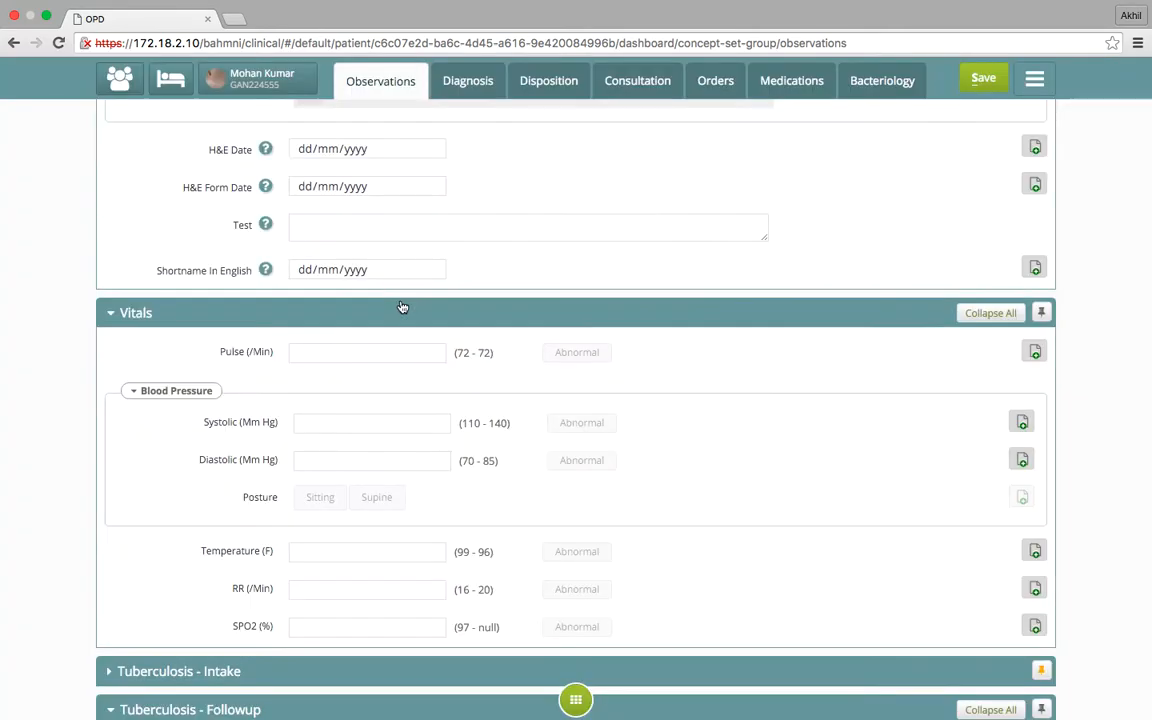
left_click(382, 351)
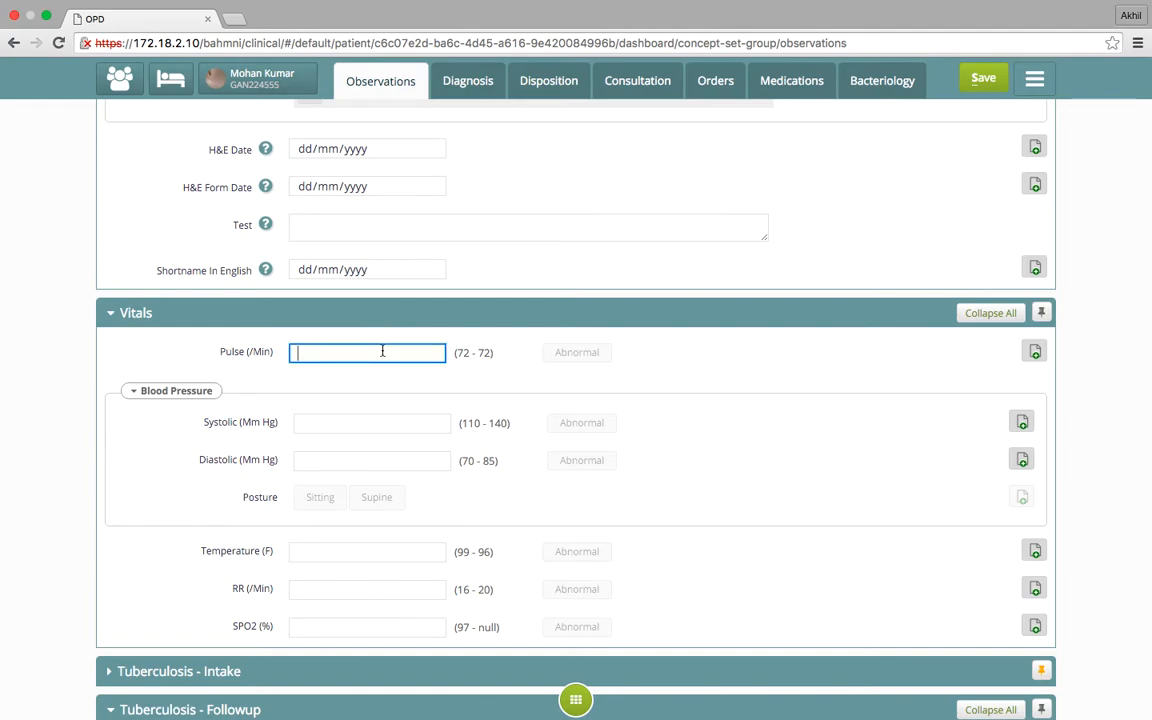
type("7")
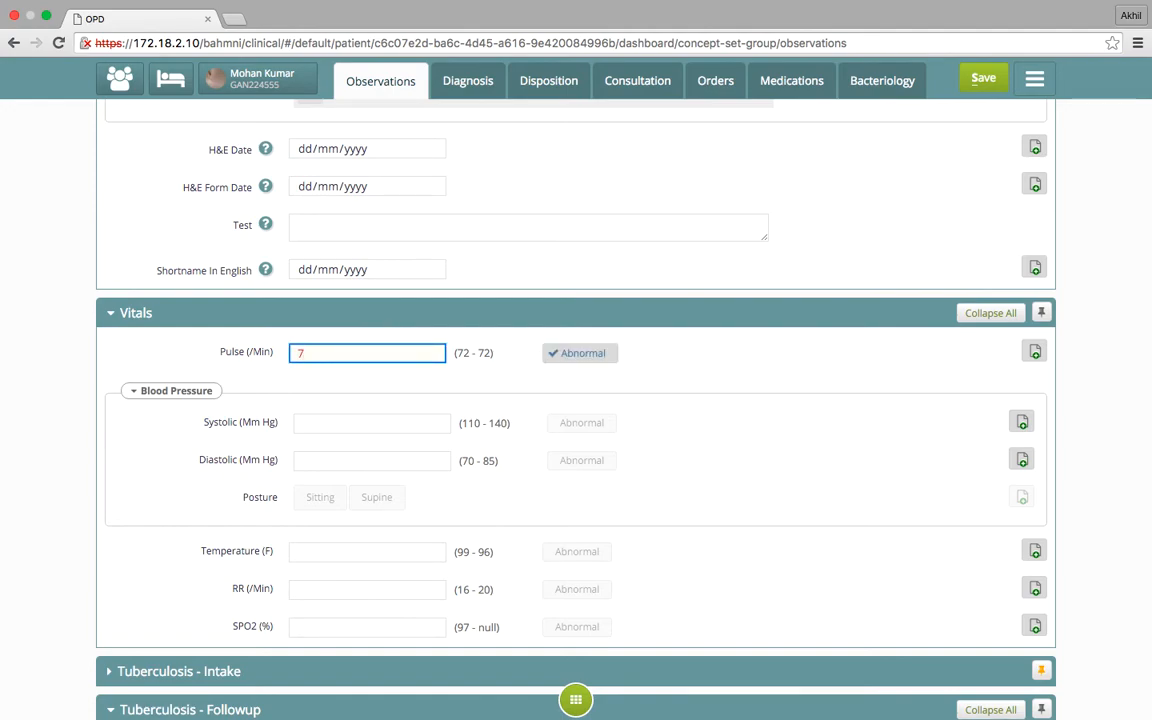
type("2")
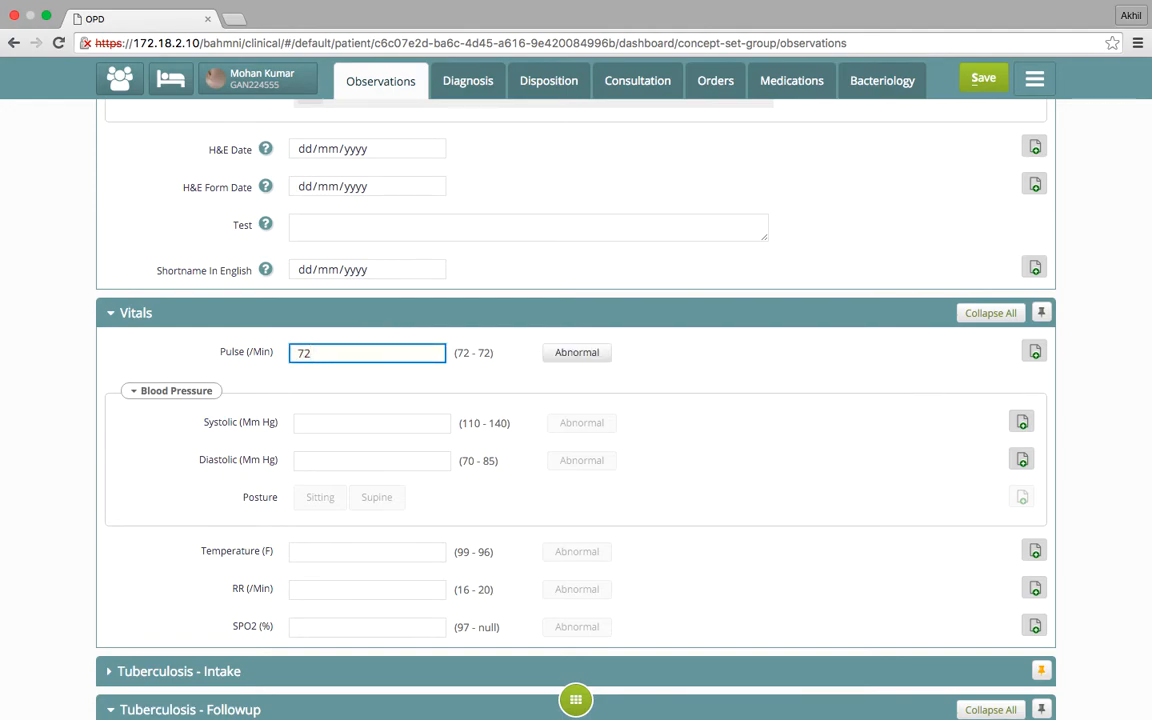
Set the blood pressure in the Vitals form to 130 systolic and 90 diastolic
scroll(396, 388, "down", 1)
left_click(396, 388)
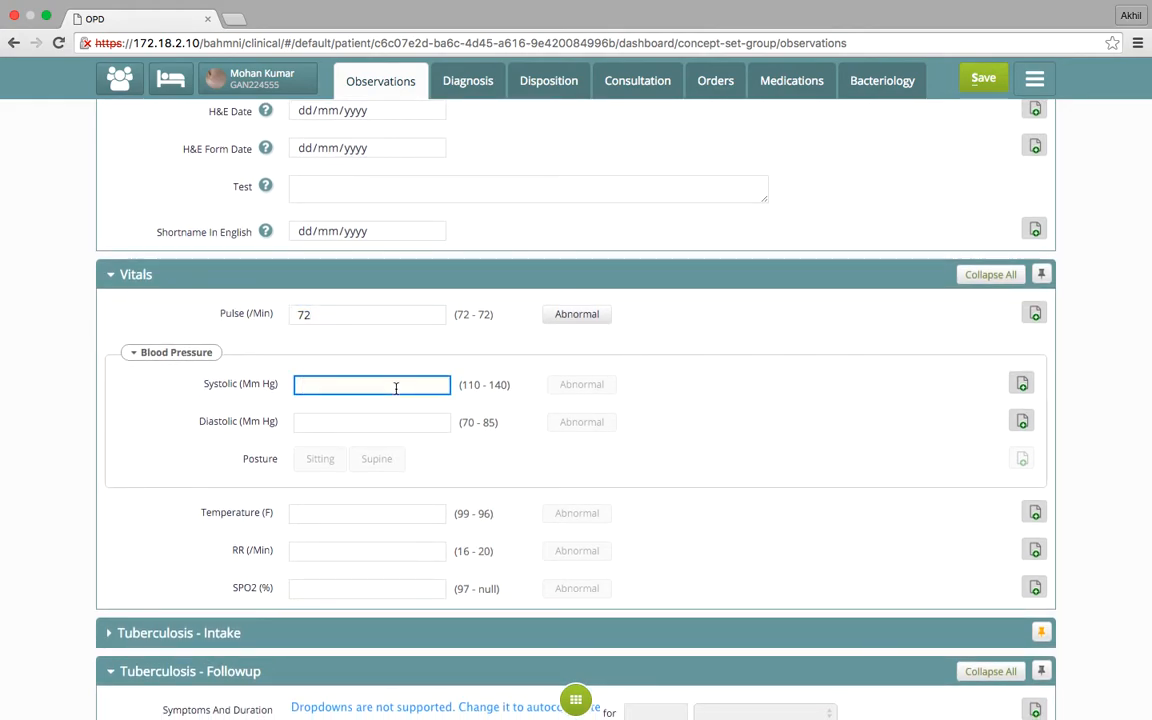
type("130")
left_click(397, 426)
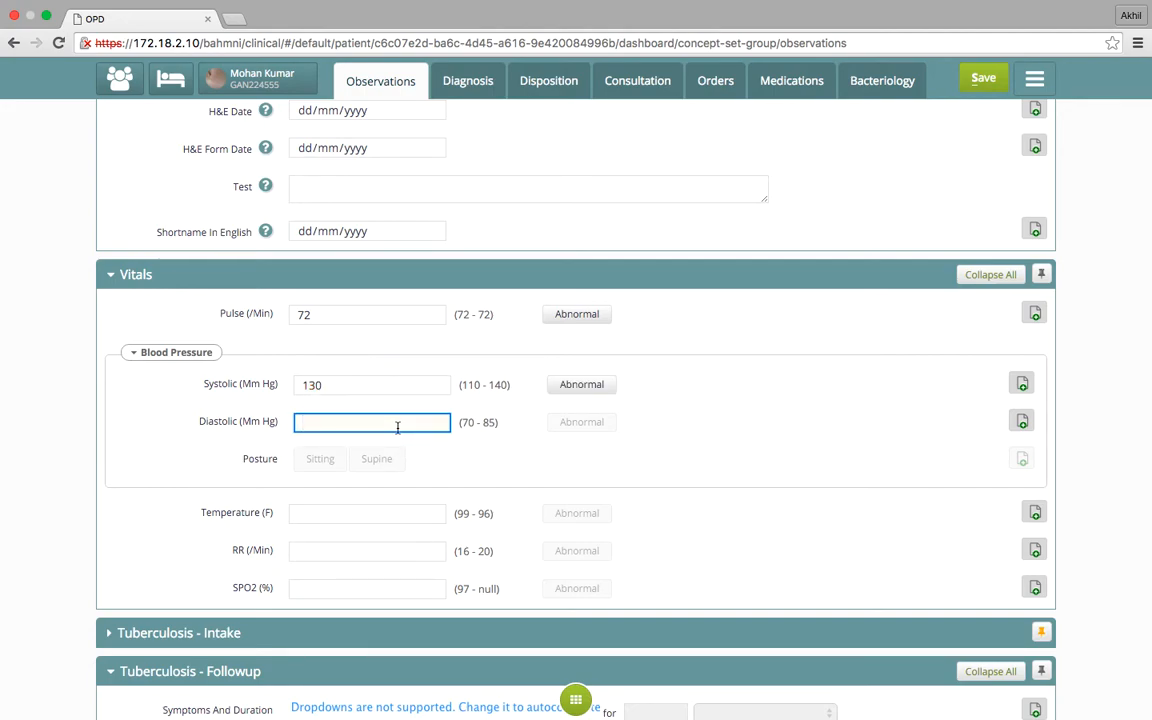
type("90")
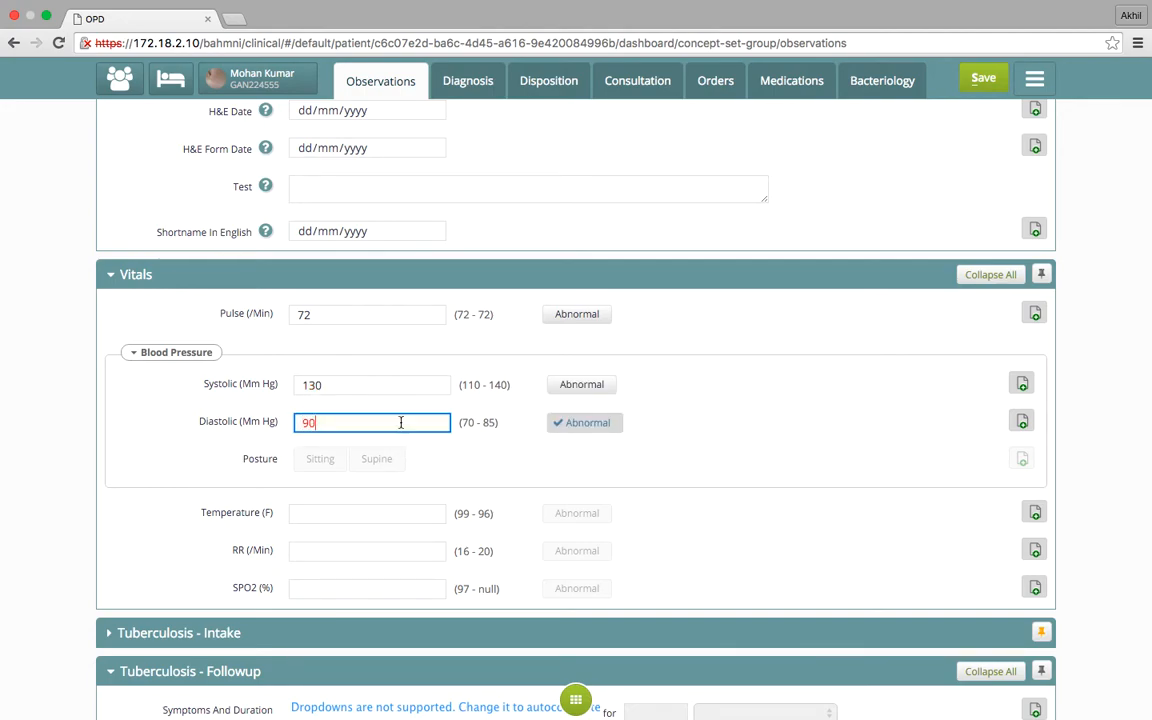
Set the temperature in the Vitals form to 99 F
scroll(495, 459, "down", 1)
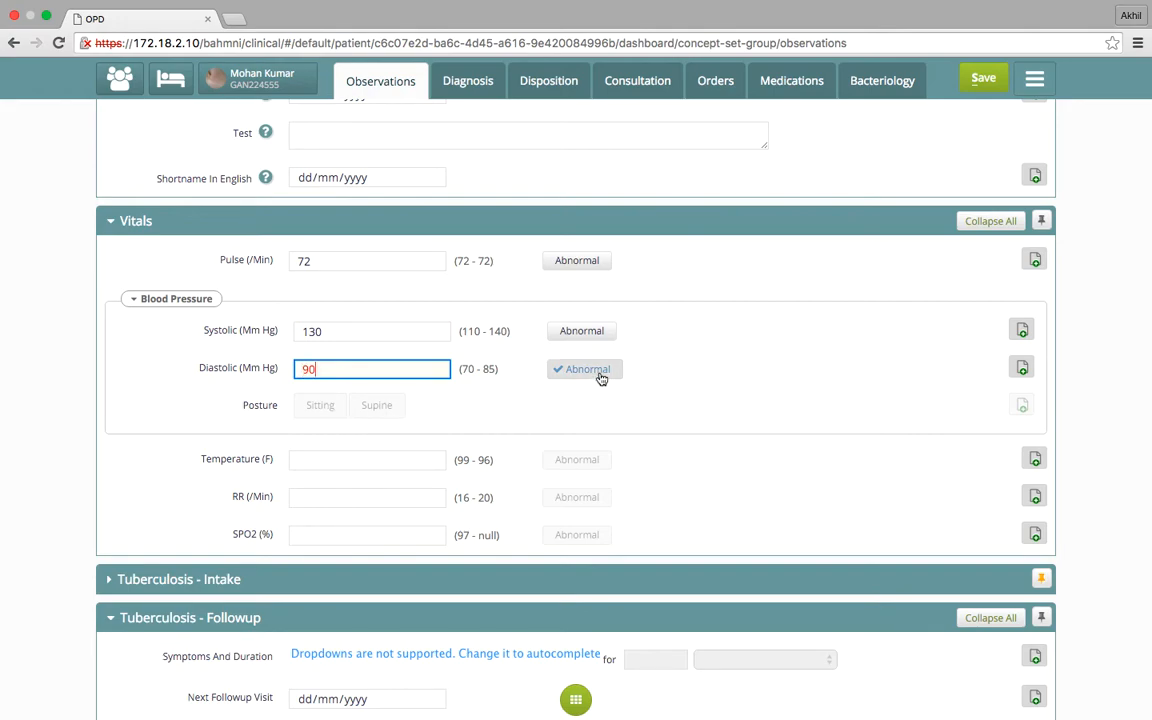
scroll(622, 418, "down", 2)
scroll(622, 418, "down", 1)
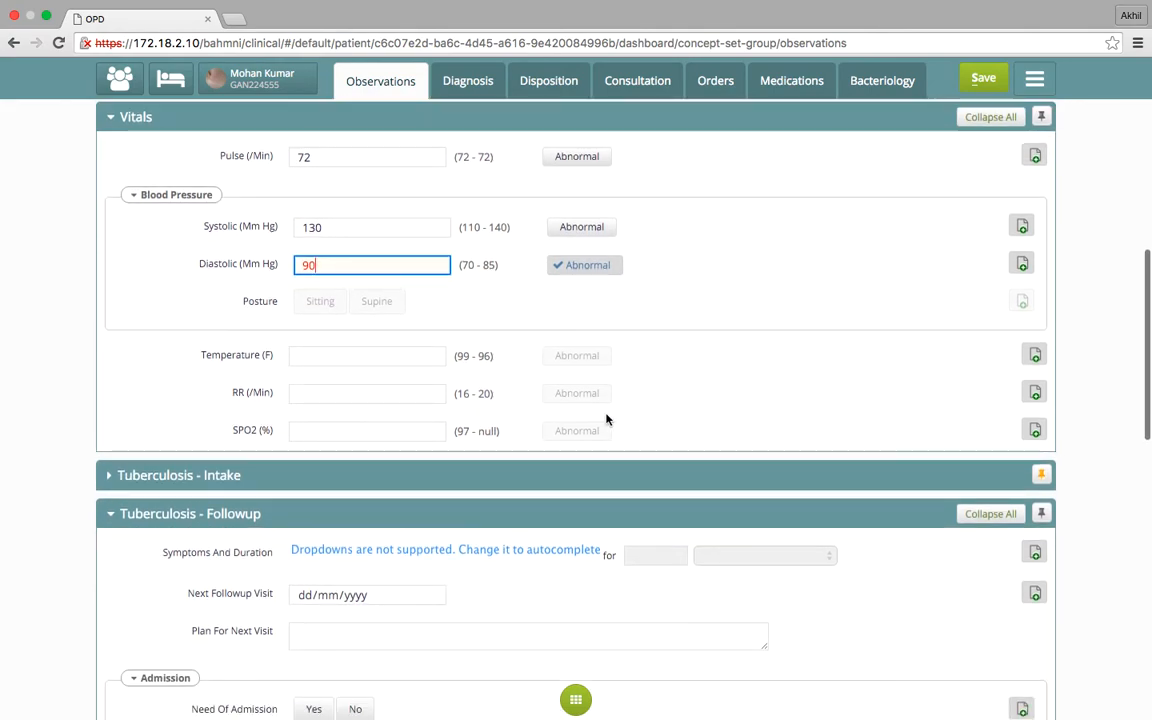
left_click(335, 350)
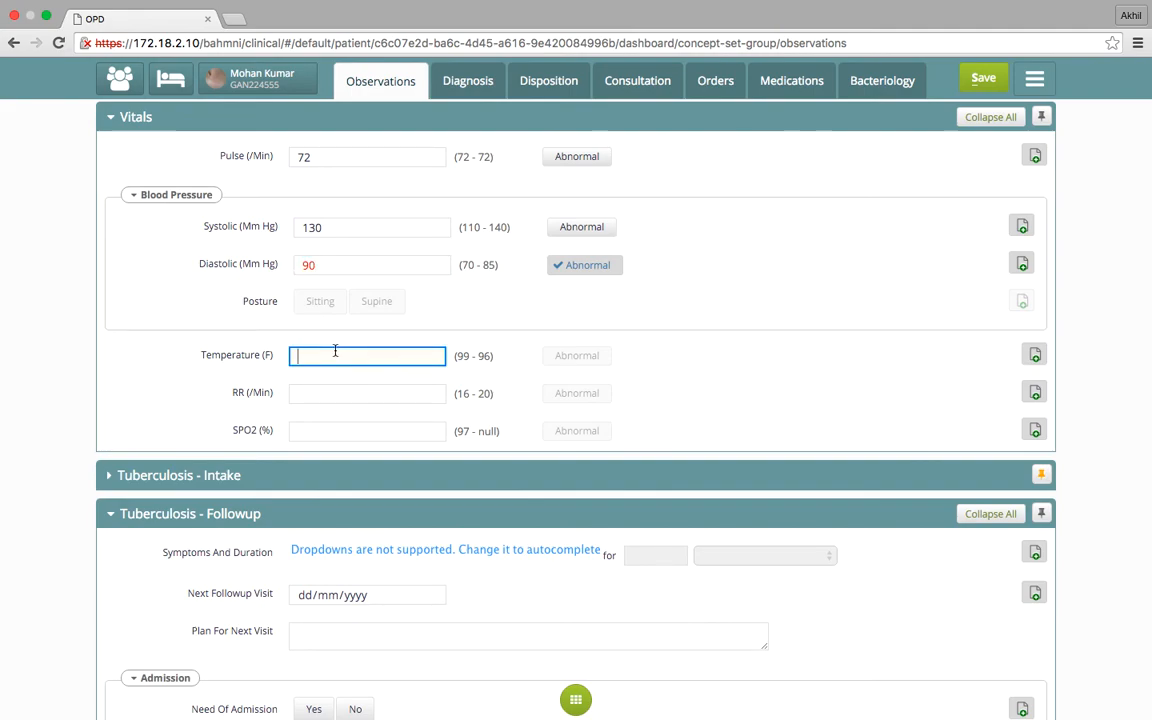
type("99")
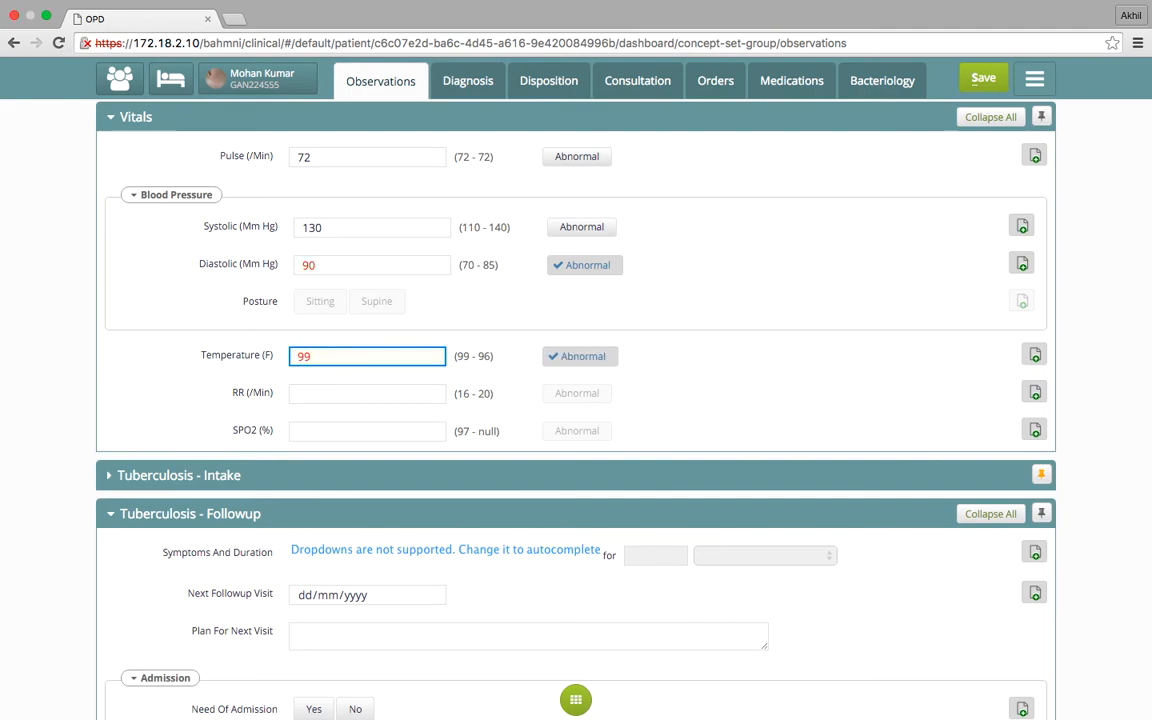
Set the respiratory rate (RR) to 24 per minute and SPO2 to 89% in the Vitals form
scroll(281, 320, "down", 3)
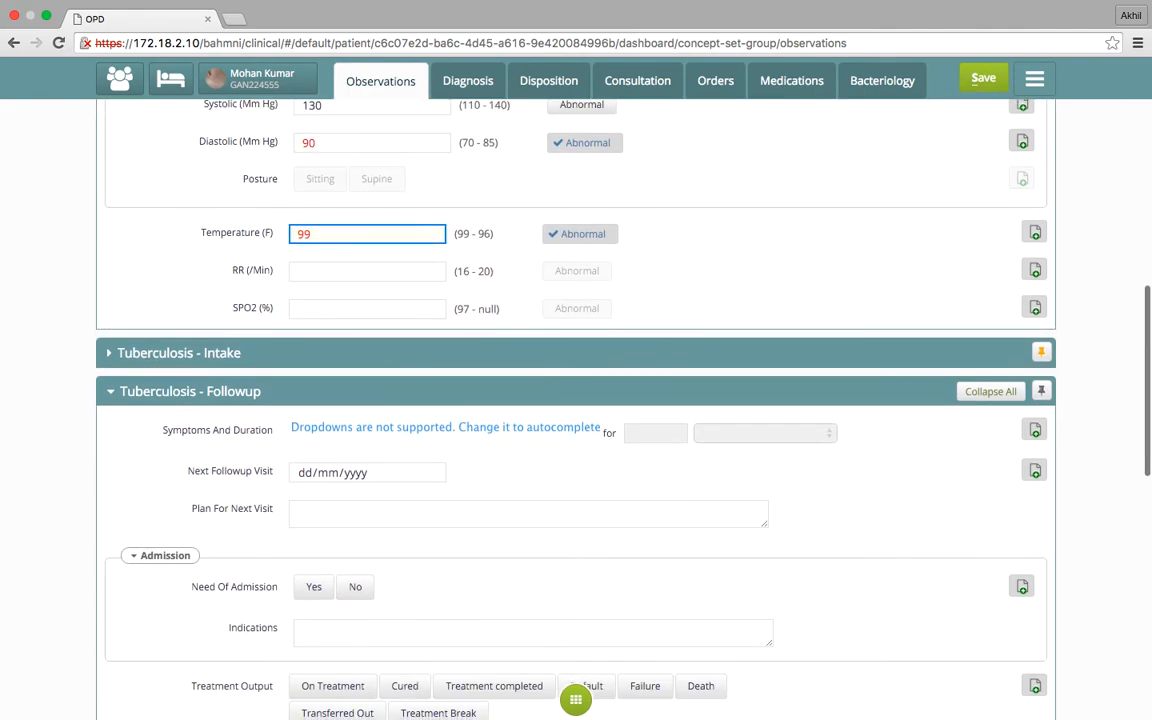
left_click(324, 275)
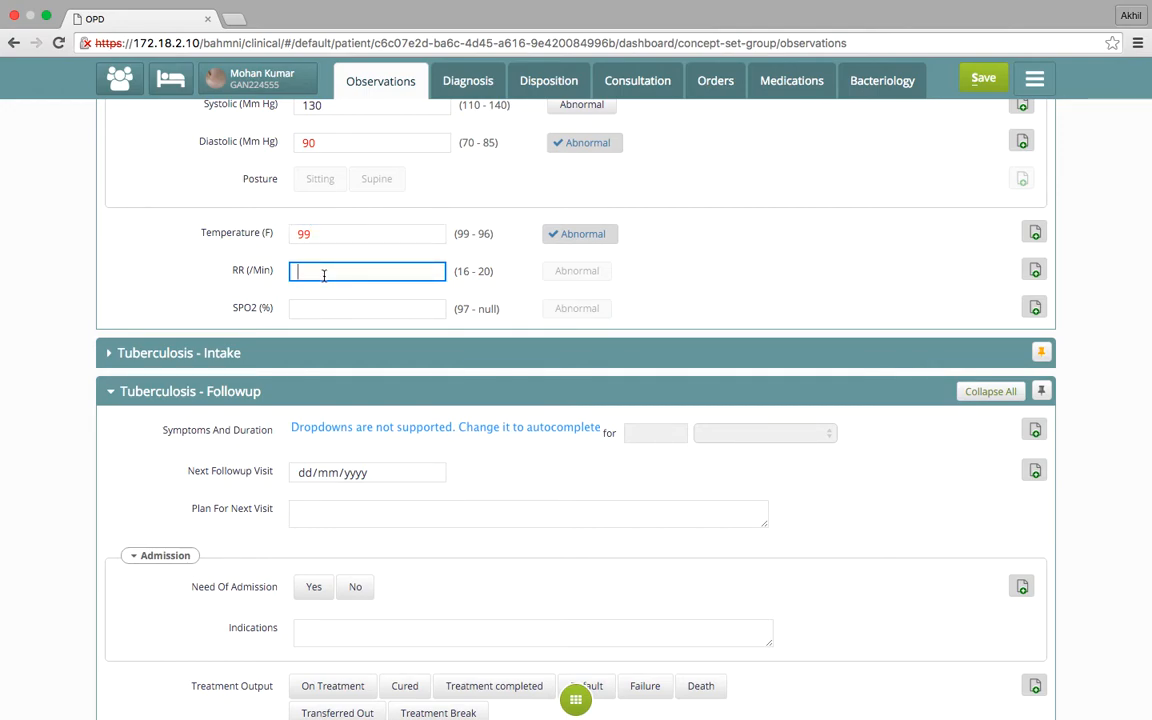
type("24")
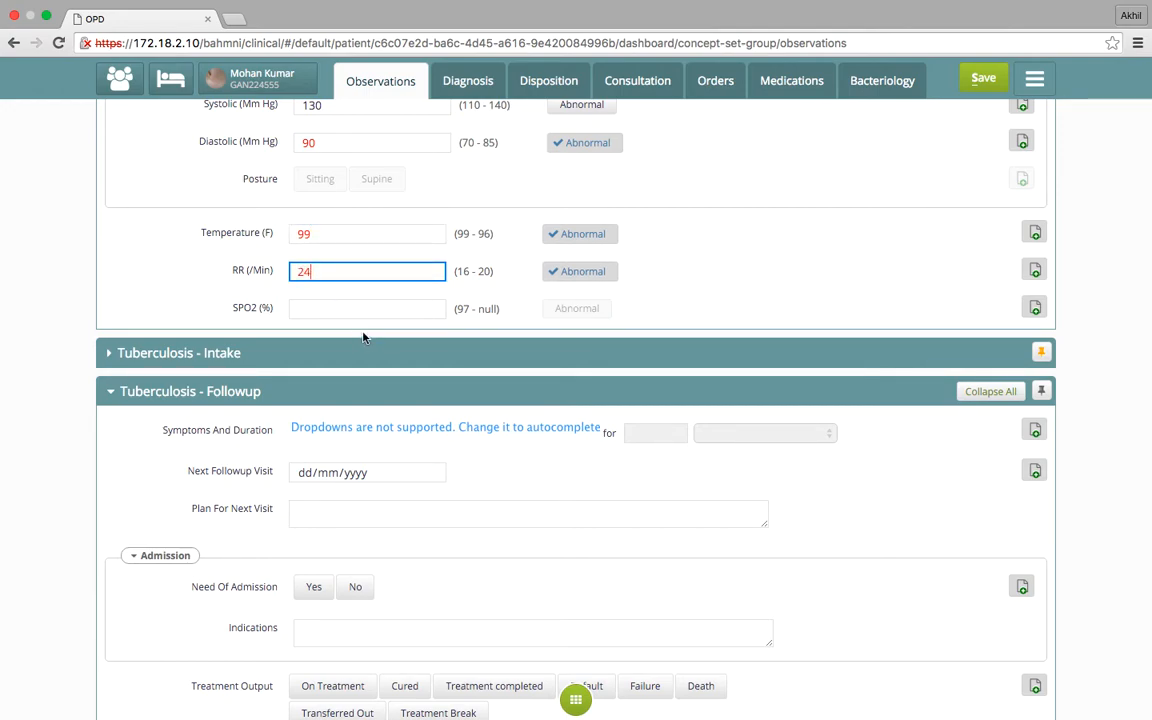
left_click(354, 304)
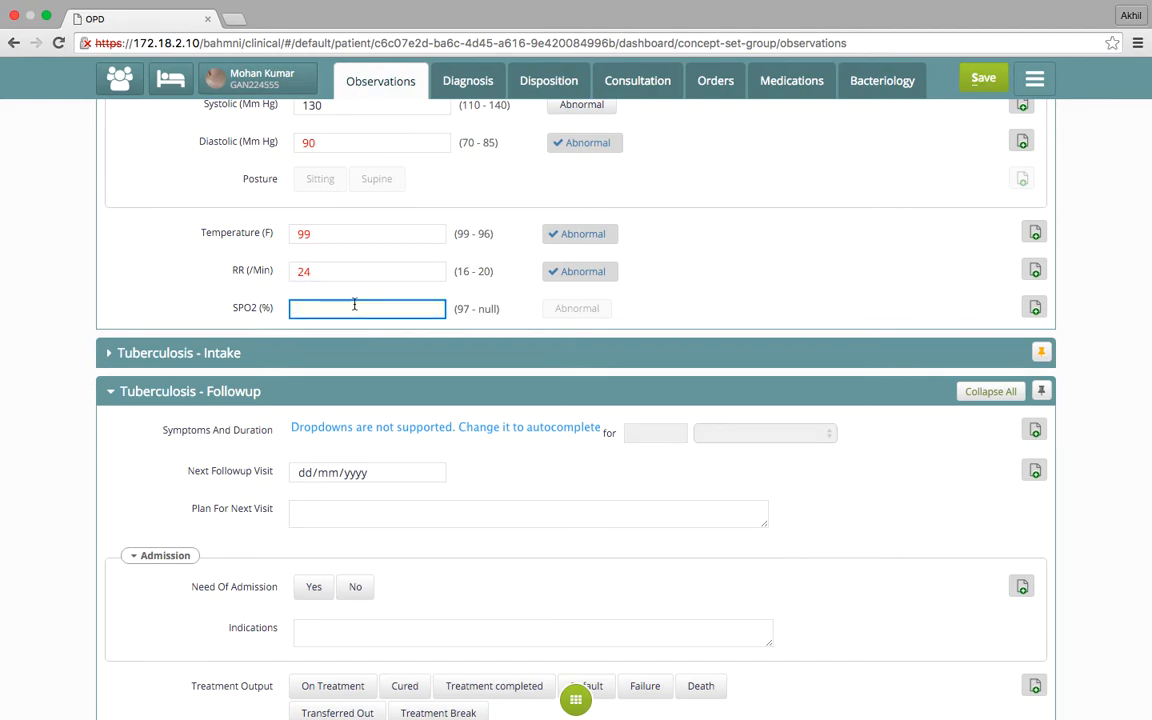
type("89")
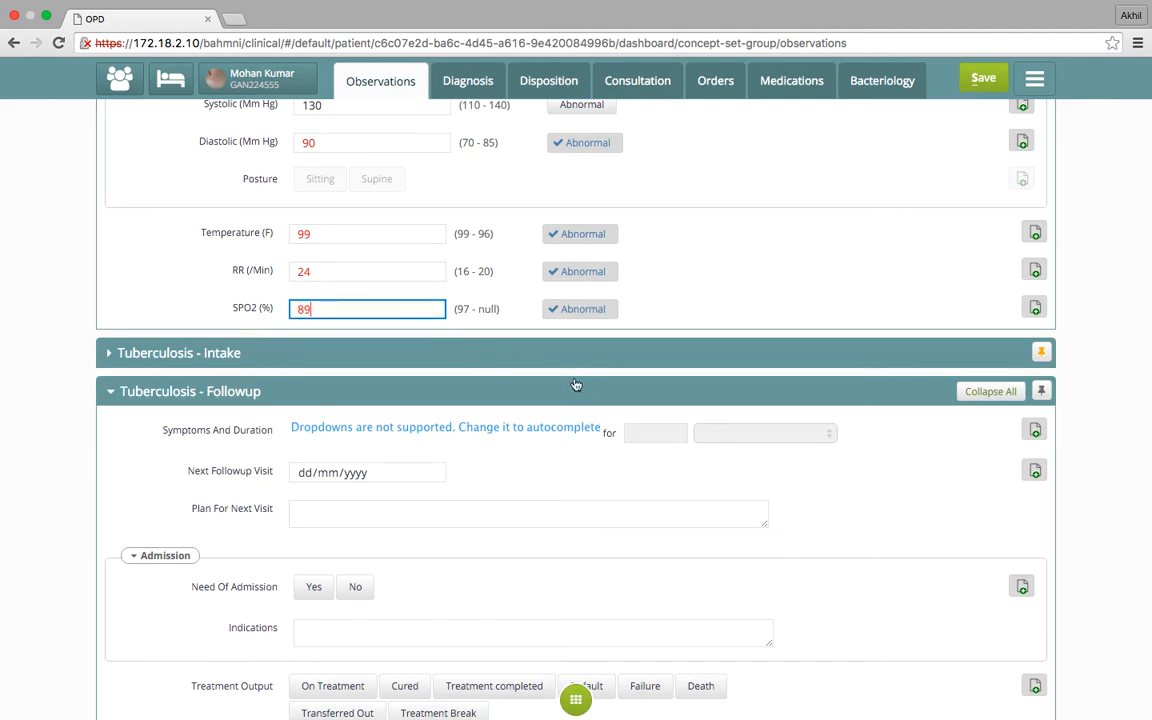
Expand the Tuberculosis - Intake form and set Comorbidity to Diabetes
scroll(731, 347, "down", 2)
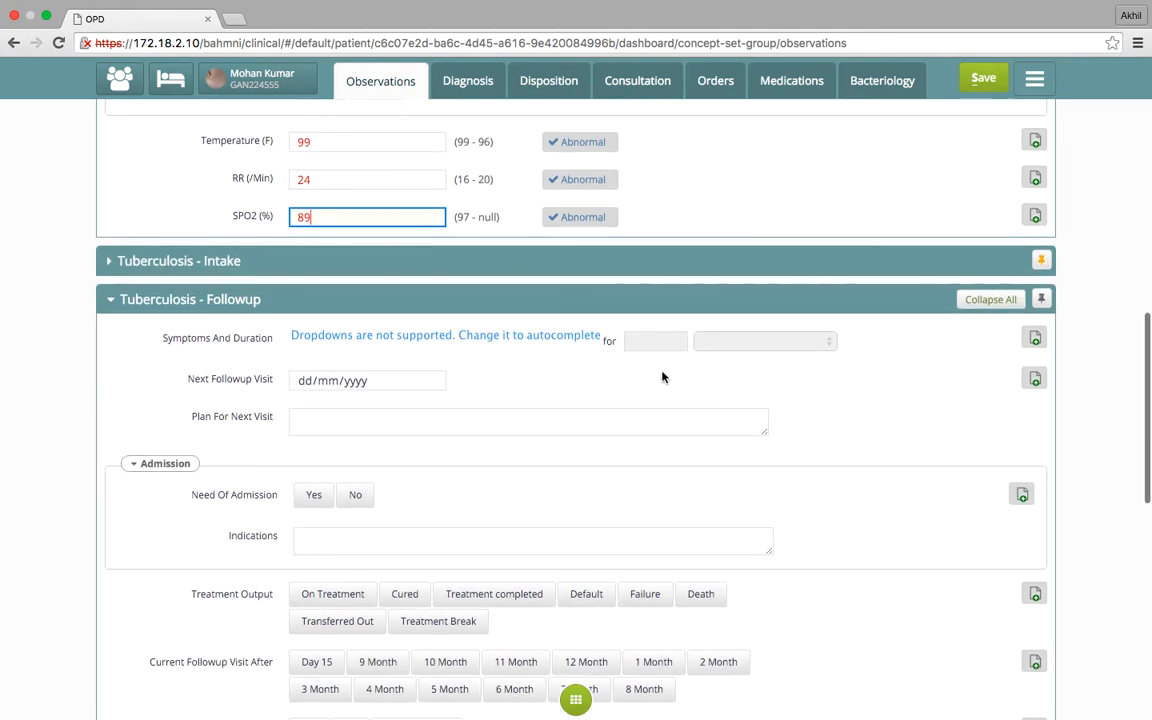
left_click(461, 269)
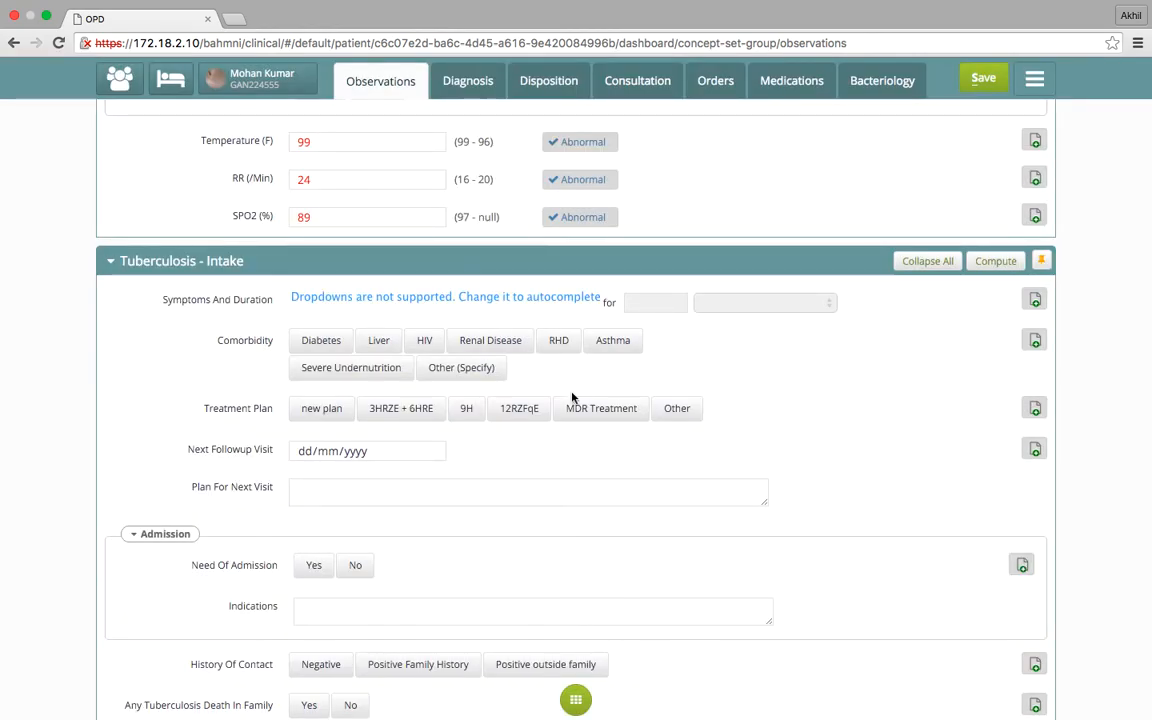
scroll(649, 472, "down", 1)
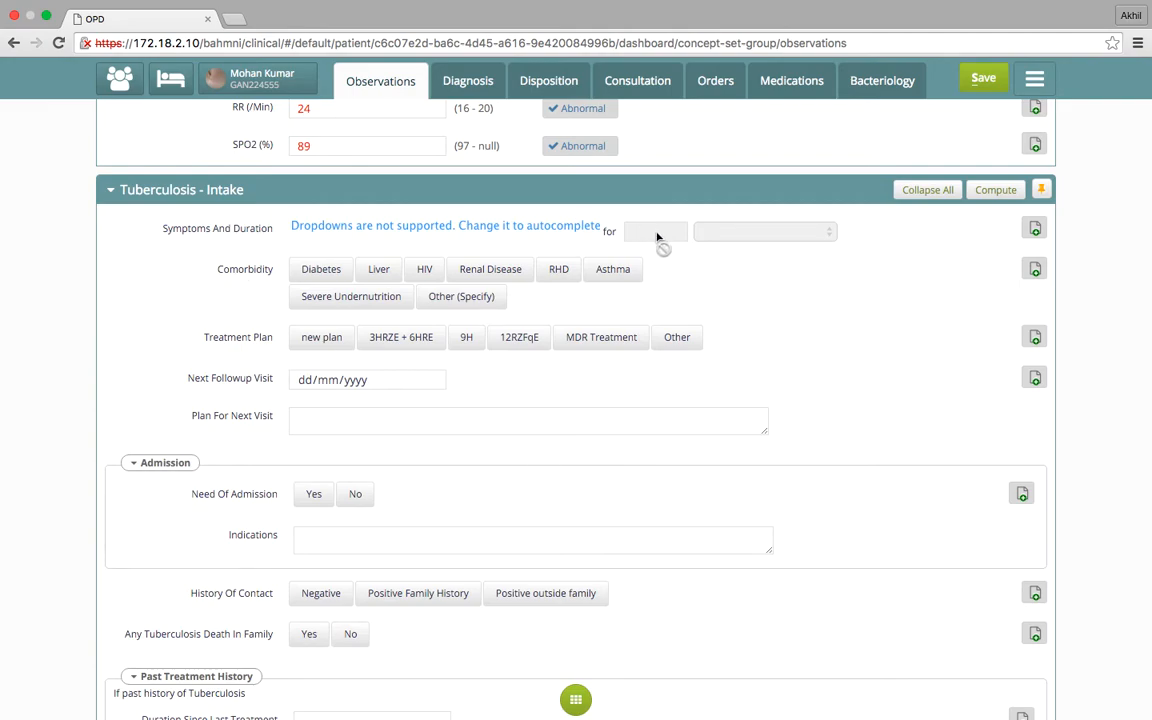
left_click(333, 274)
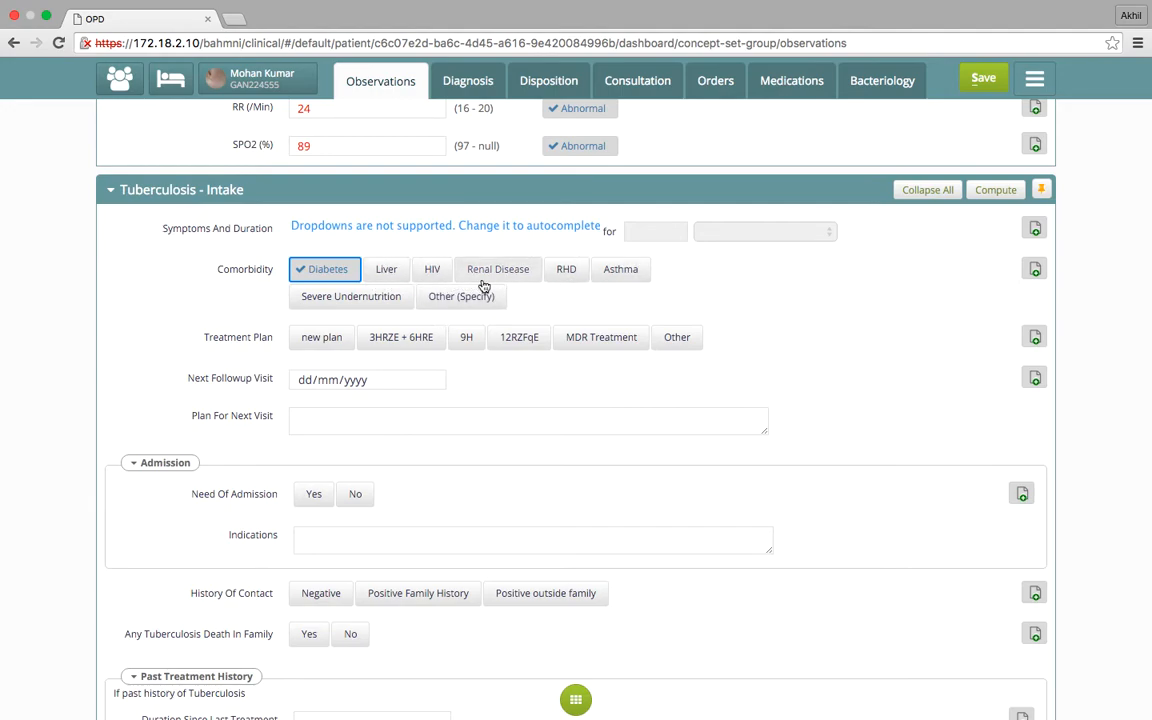
left_click(436, 276)
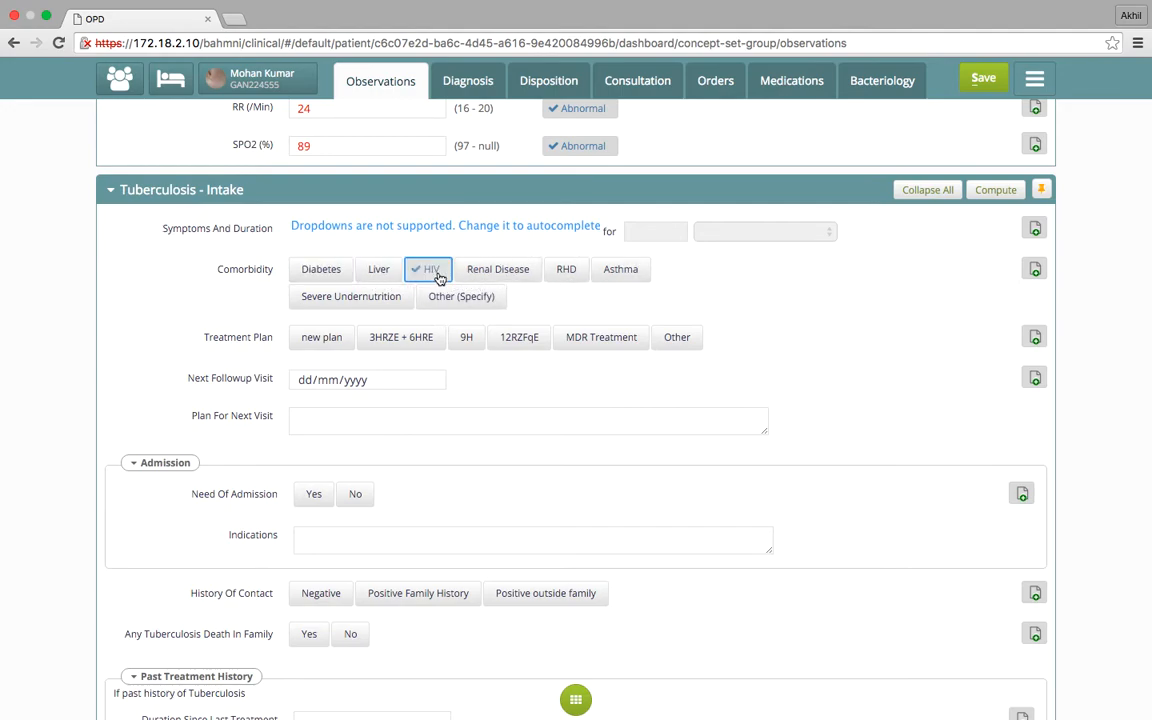
left_click(311, 276)
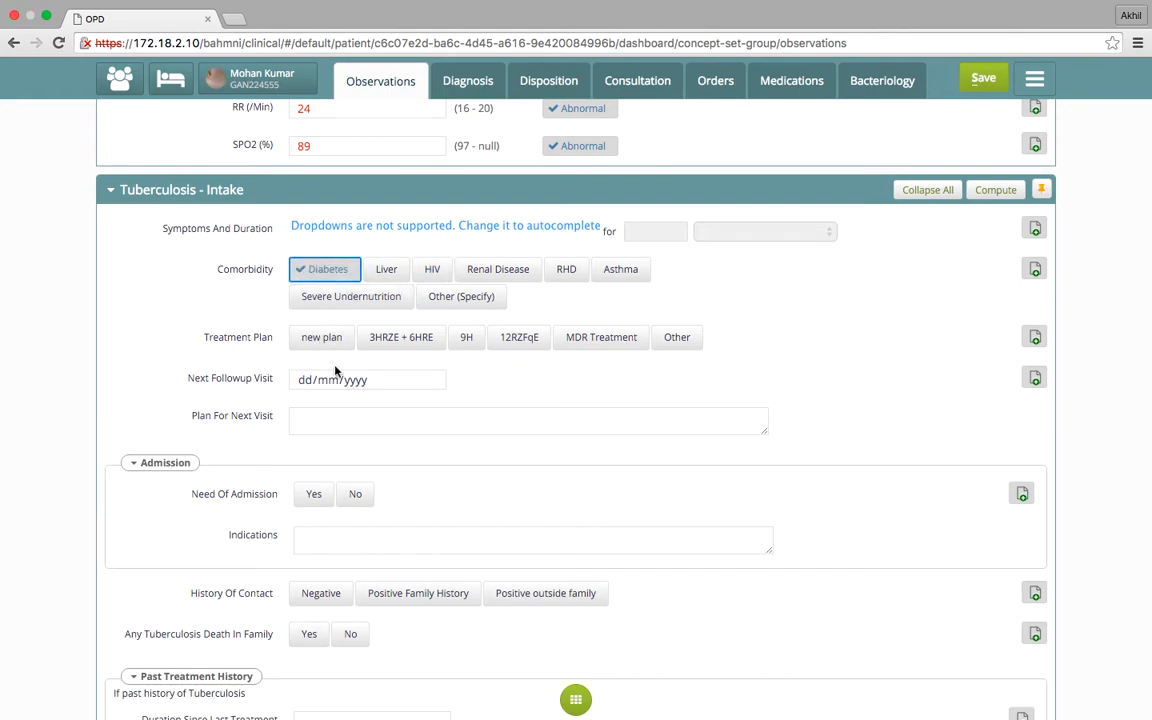
Set the intake Treatment Plan to 3HRZE + 6HRE and the Next Followup Visit to 12/01/2016
scroll(335, 371, "down", 2)
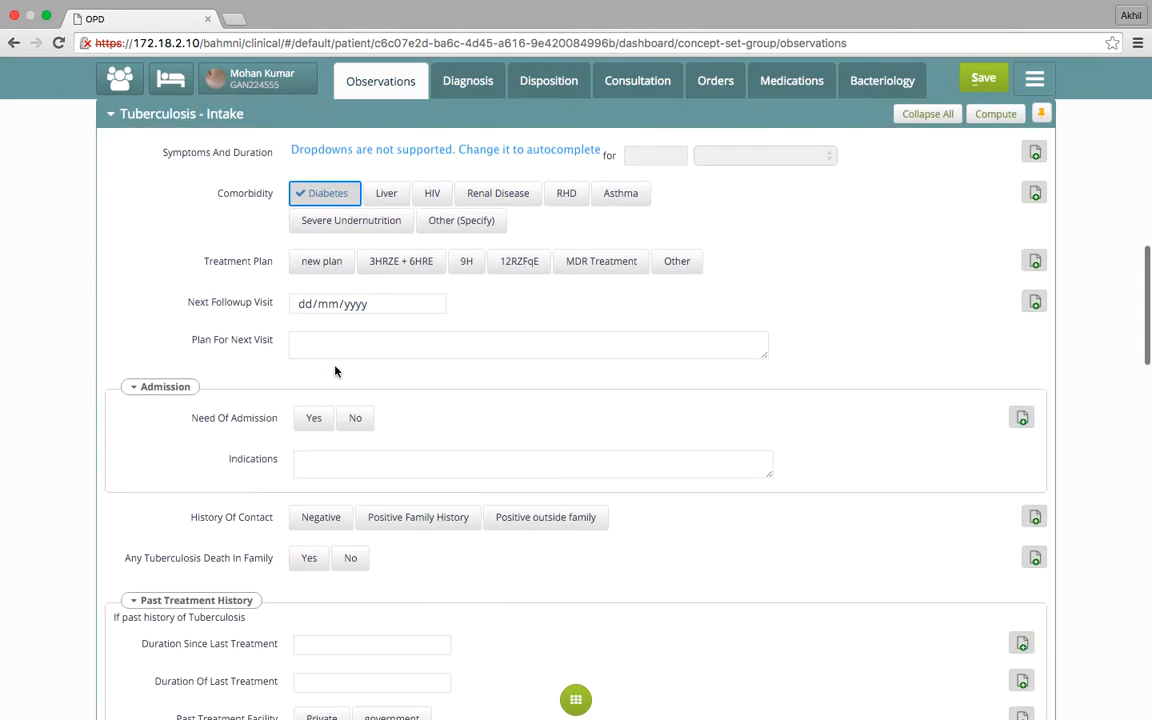
left_click(419, 265)
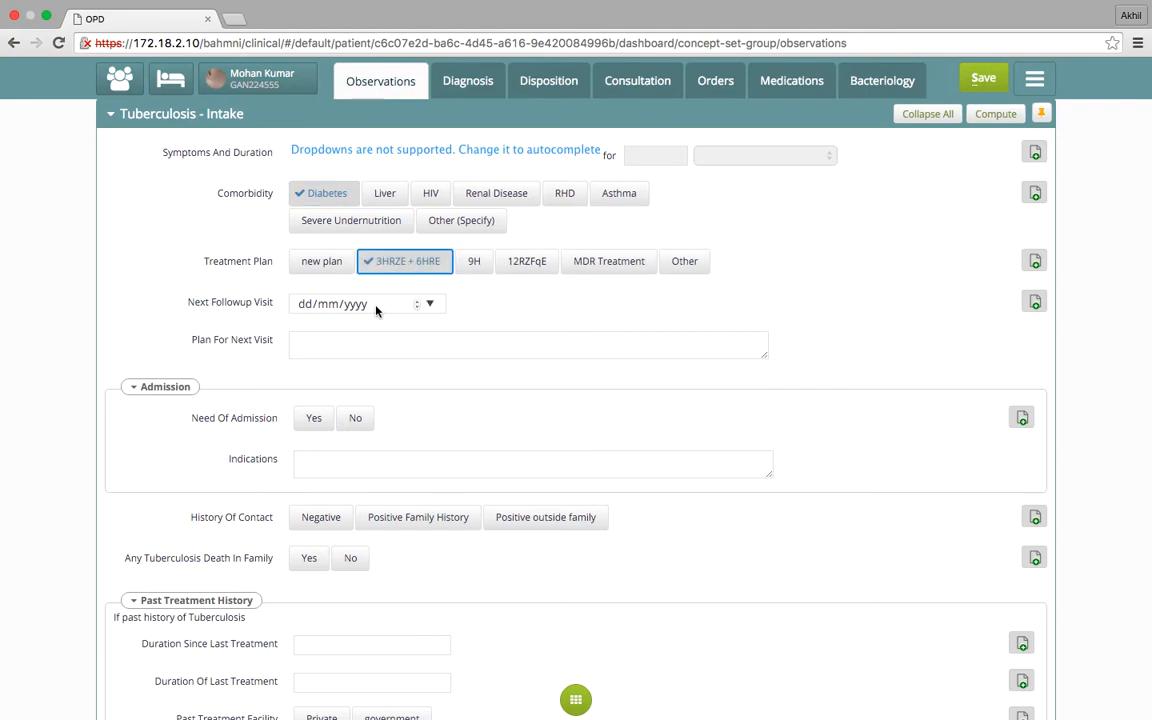
left_click(430, 304)
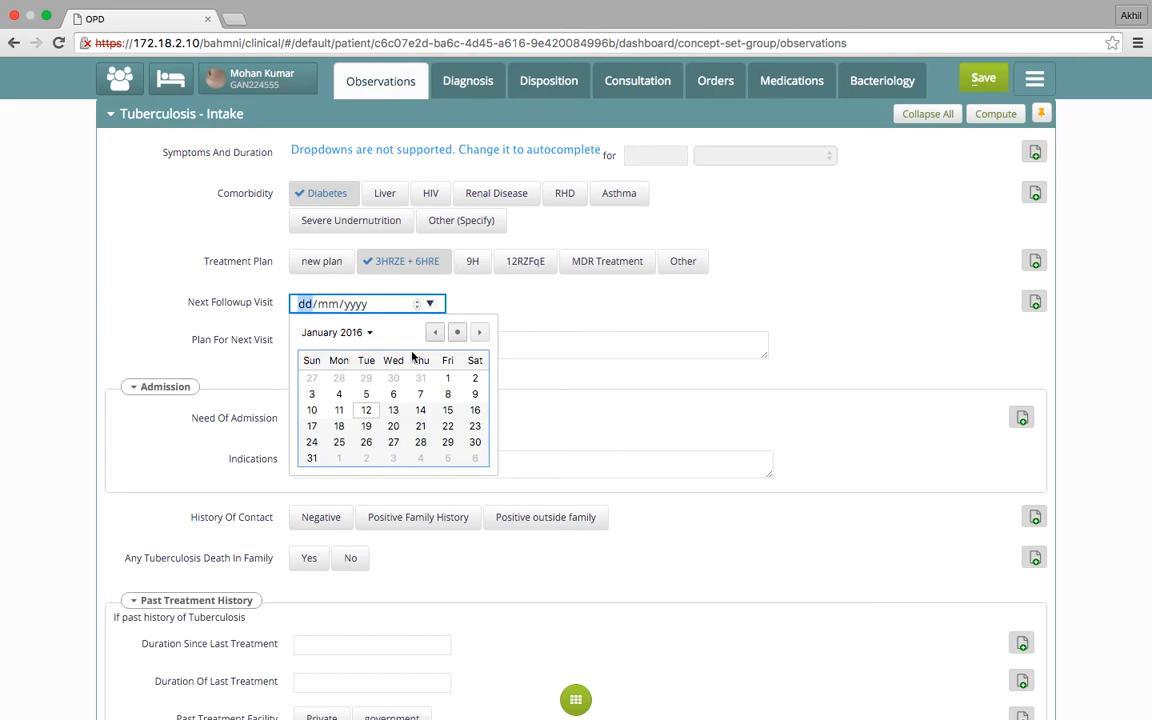
left_click(367, 416)
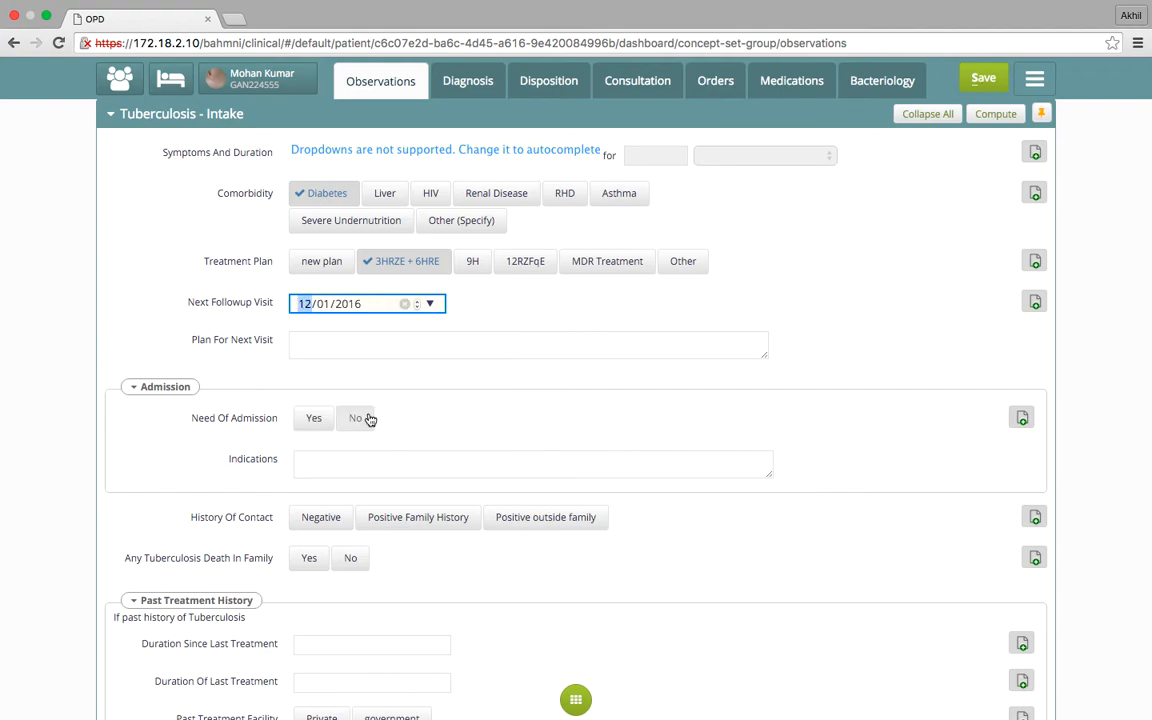
Set History Of Contact to Negative and Any Tuberculosis Death In Family to No in the intake form
scroll(376, 400, "down", 3)
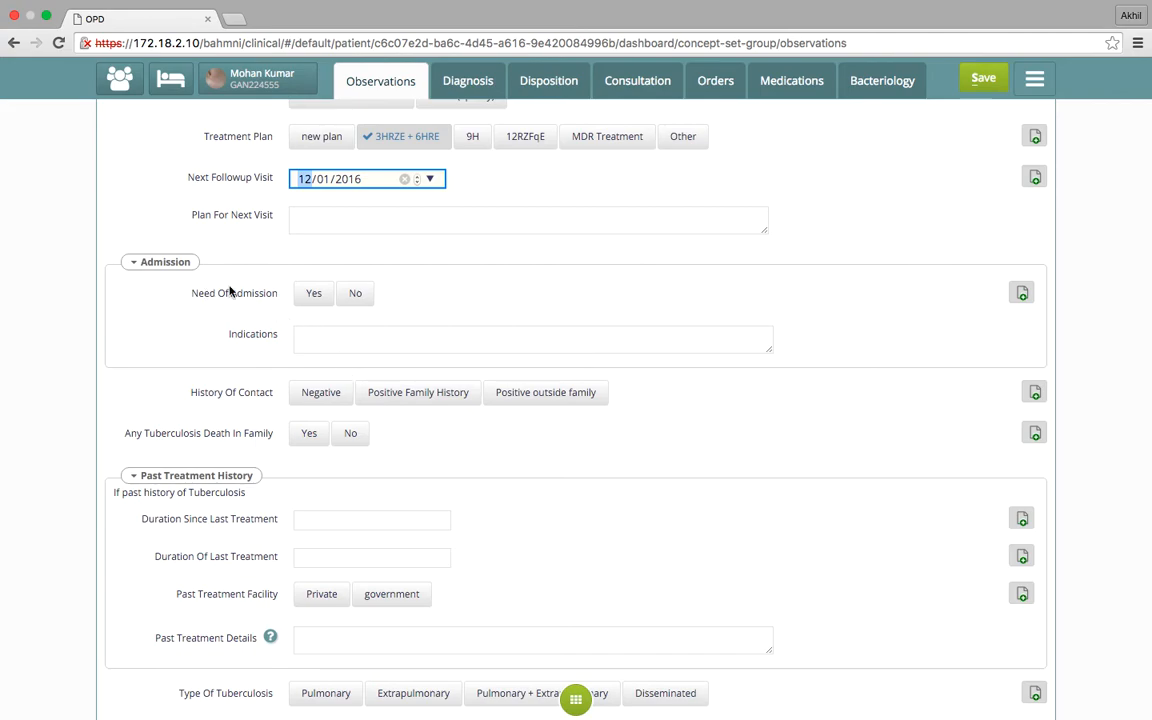
scroll(319, 246, "down", 1)
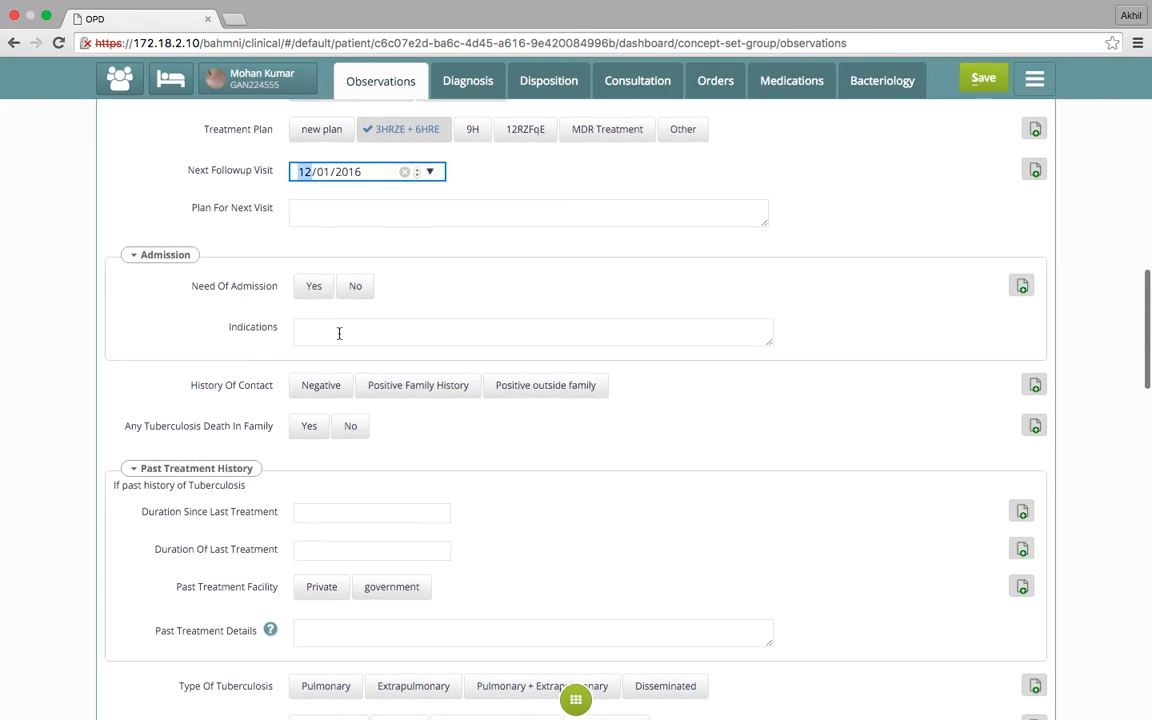
scroll(337, 332, "down", 3)
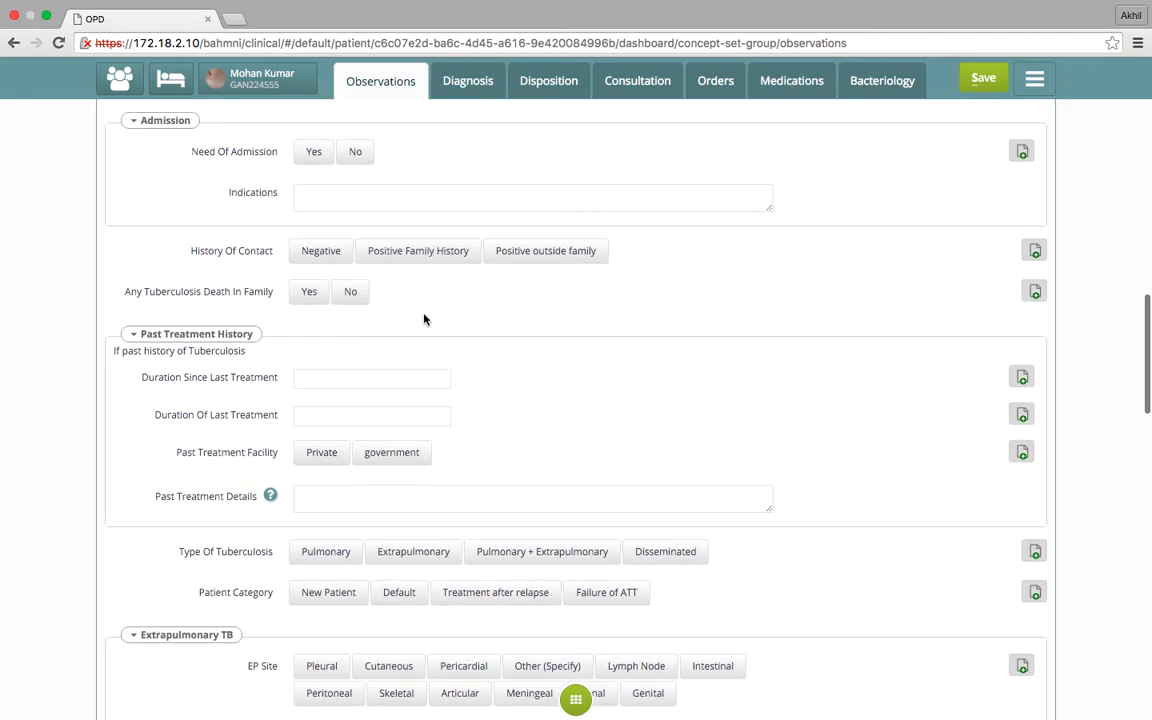
scroll(424, 318, "down", 1)
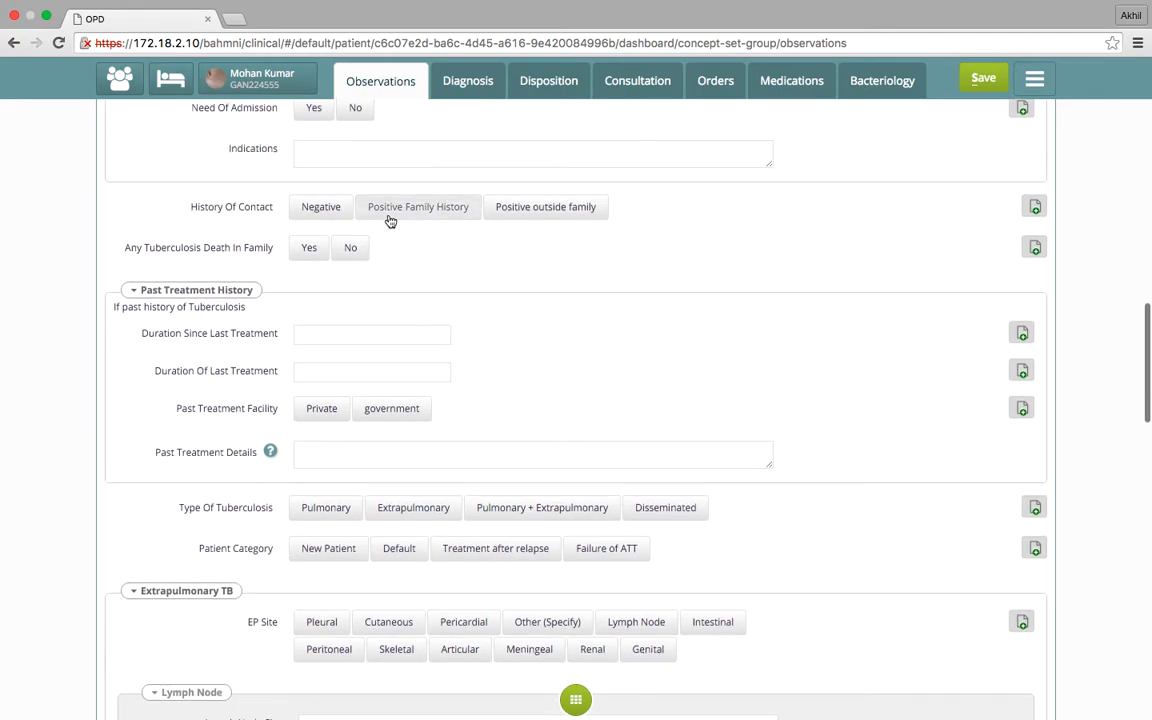
left_click(338, 210)
left_click(360, 257)
Set Type Of Tuberculosis to Pulmonary and Patient Category to New Patient in the intake form
scroll(399, 320, "down", 3)
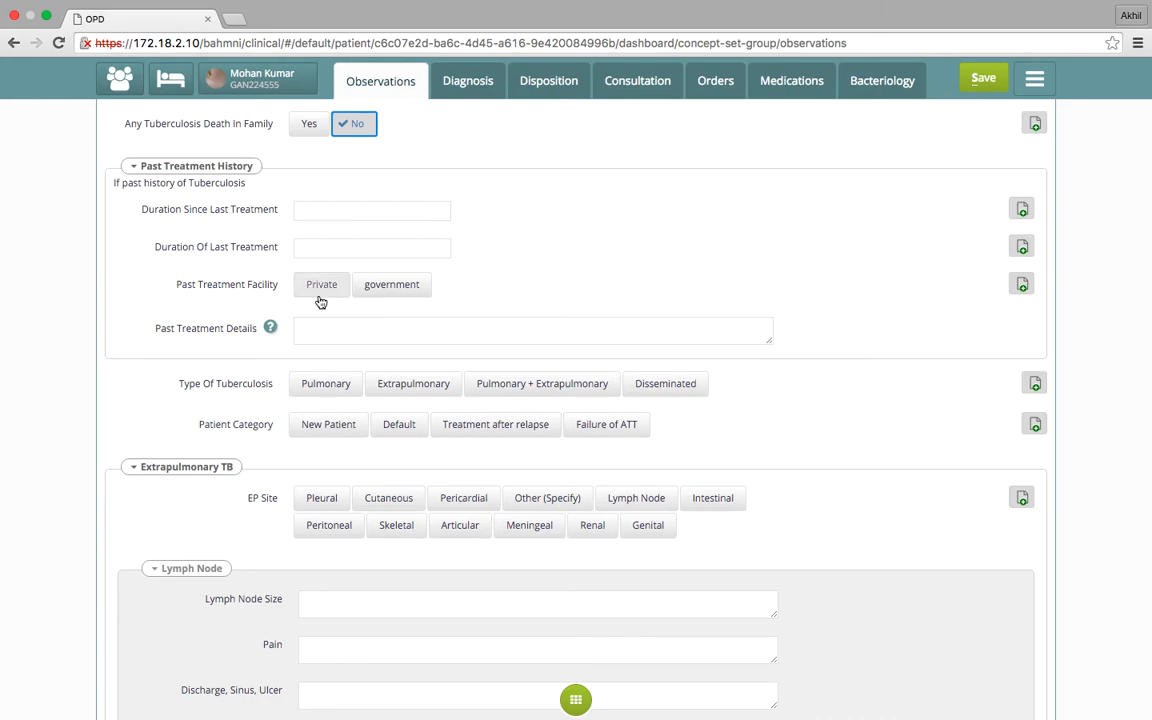
scroll(365, 352, "down", 4)
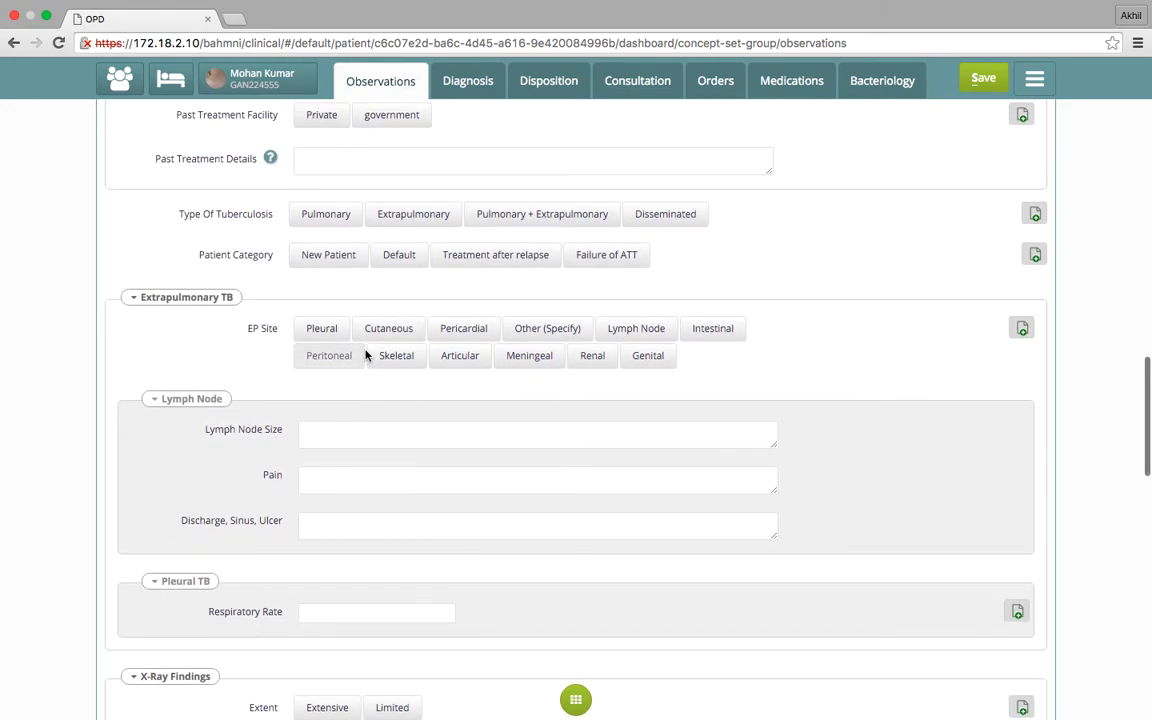
scroll(366, 354, "up", 3)
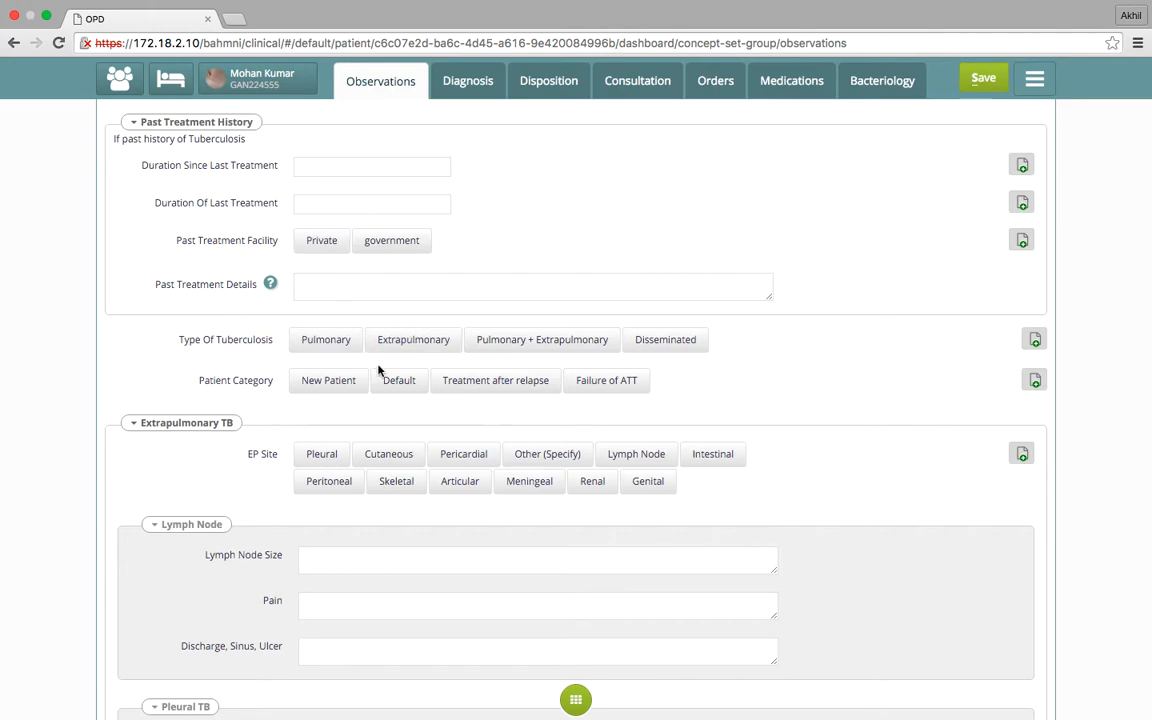
scroll(380, 370, "down", 3)
left_click(328, 240)
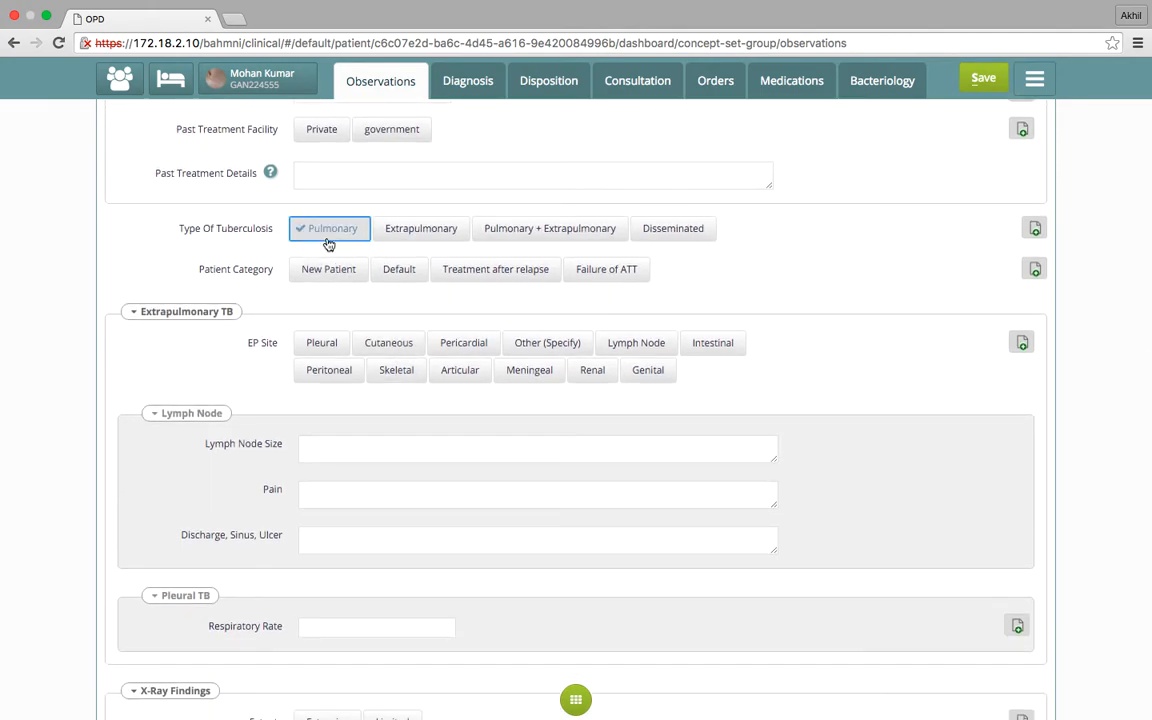
left_click(350, 280)
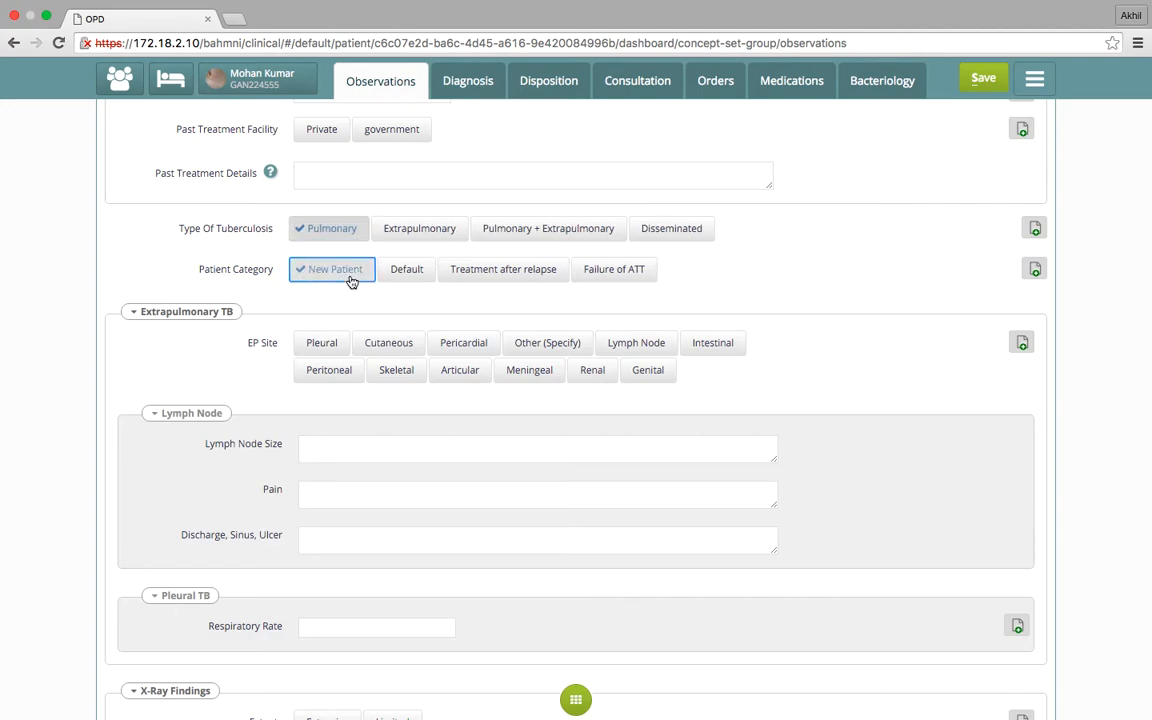
Look over the rest of the intake form and open the patient's Diagnosis page
scroll(391, 424, "down", 3)
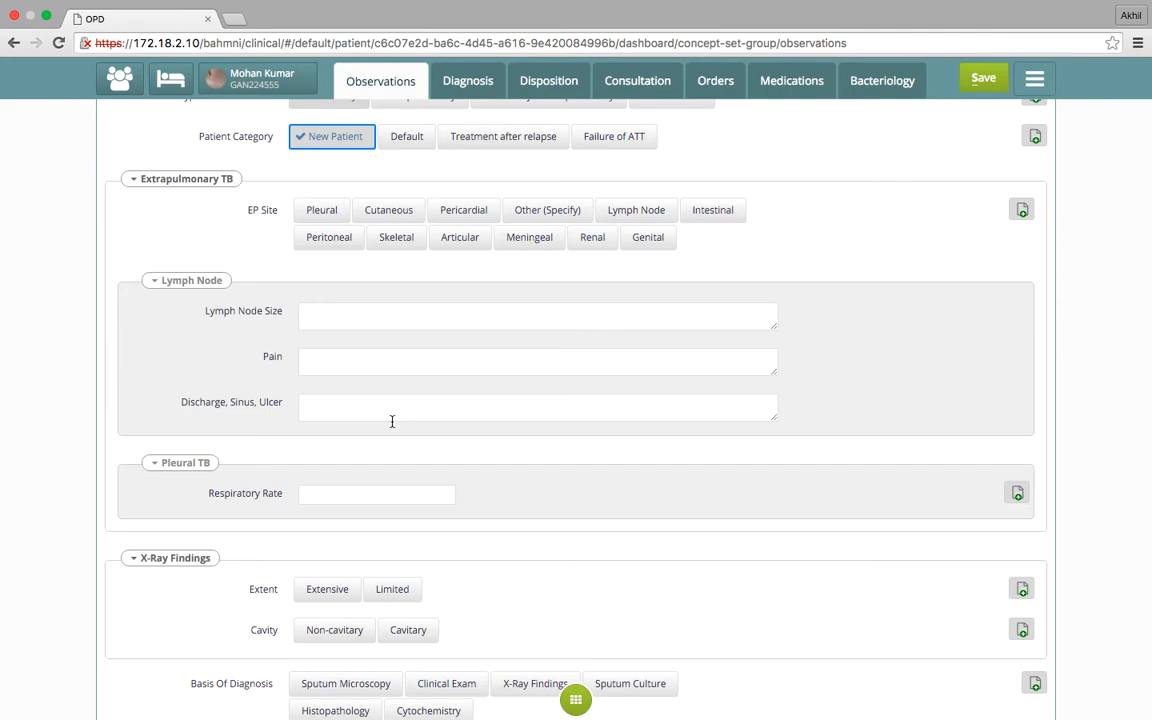
scroll(392, 421, "down", 5)
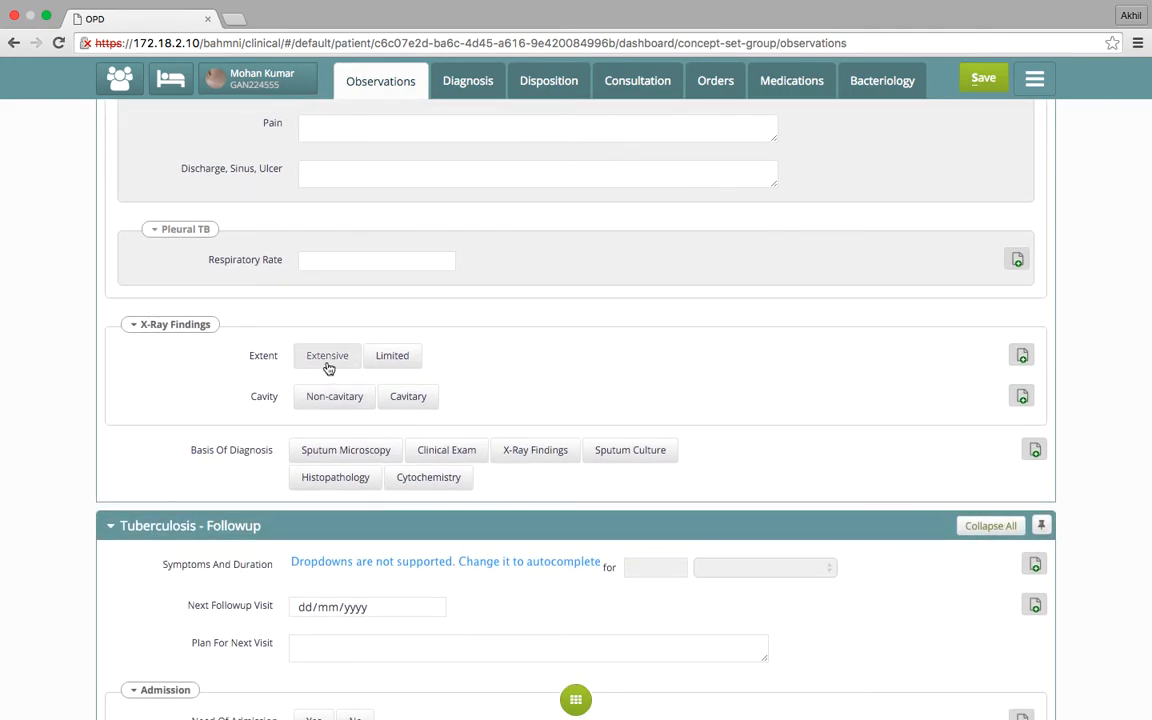
scroll(386, 416, "down", 3)
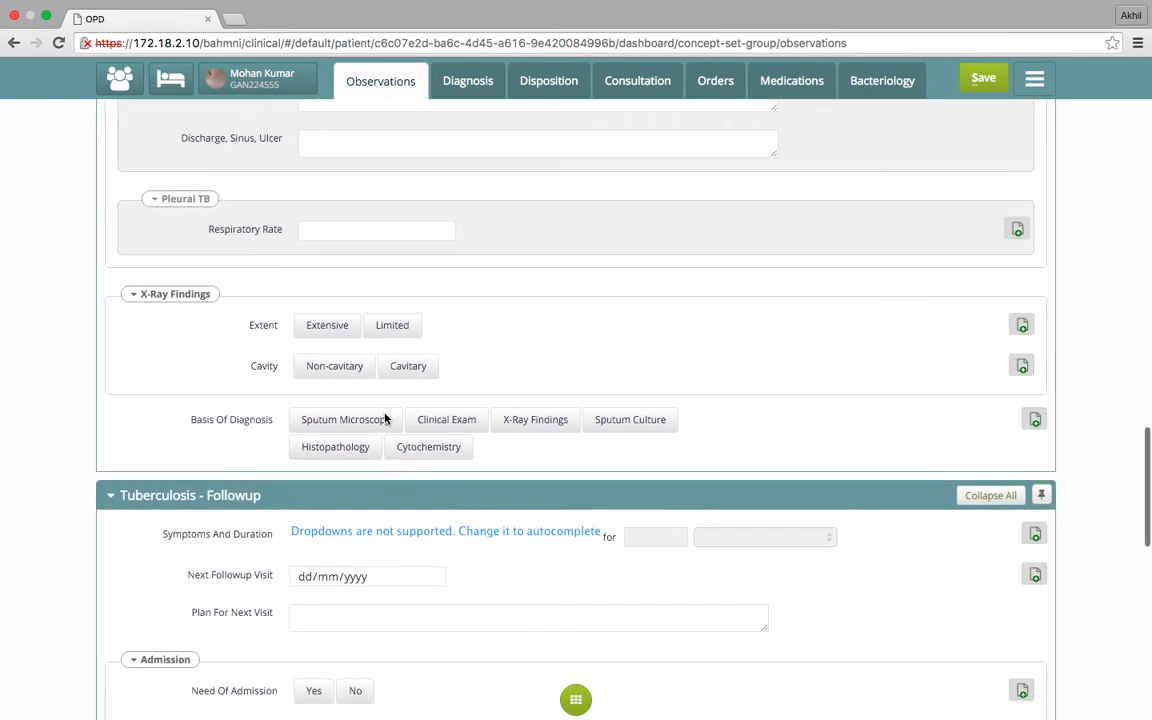
left_click(469, 84)
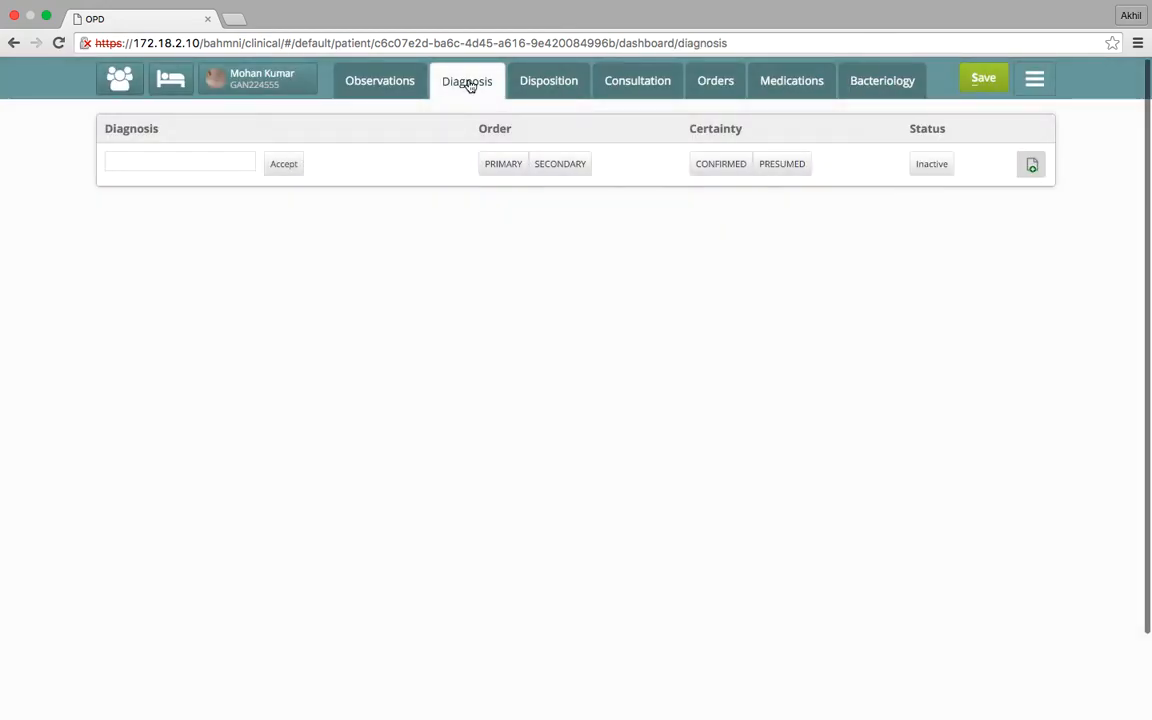
Add the diagnosis Tuberculosis, pulmonary, NOS with order Primary and certainty Presumed
left_click(224, 163)
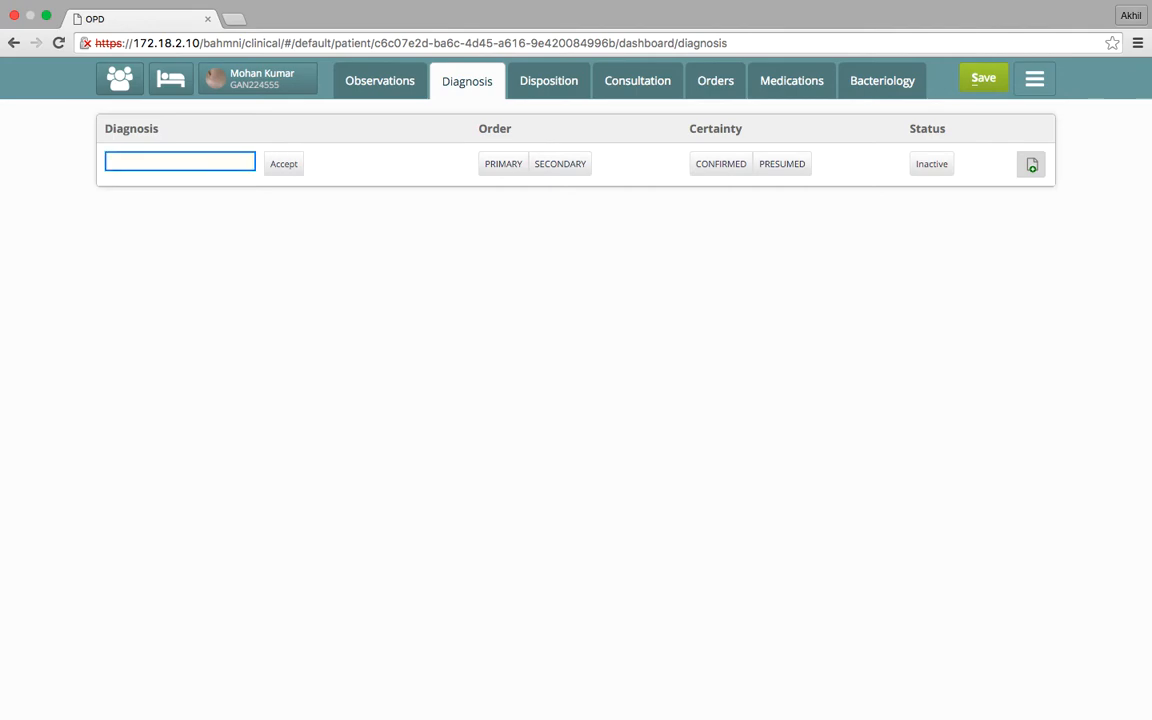
type("tuber")
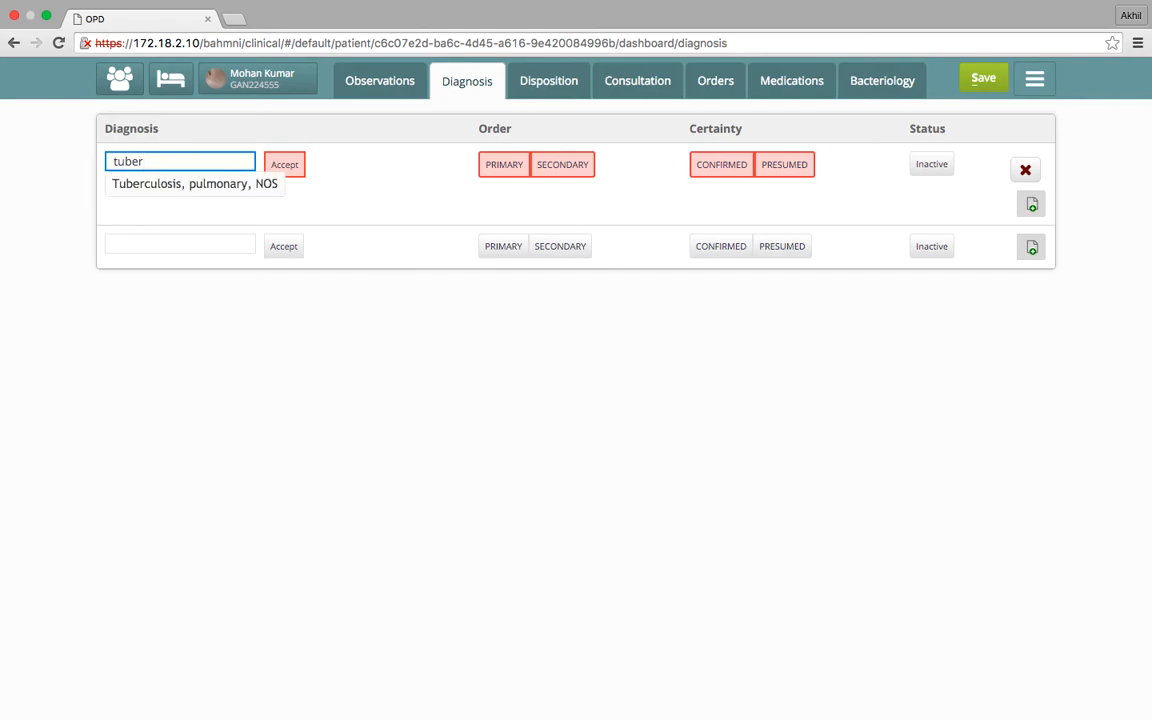
left_click(134, 185)
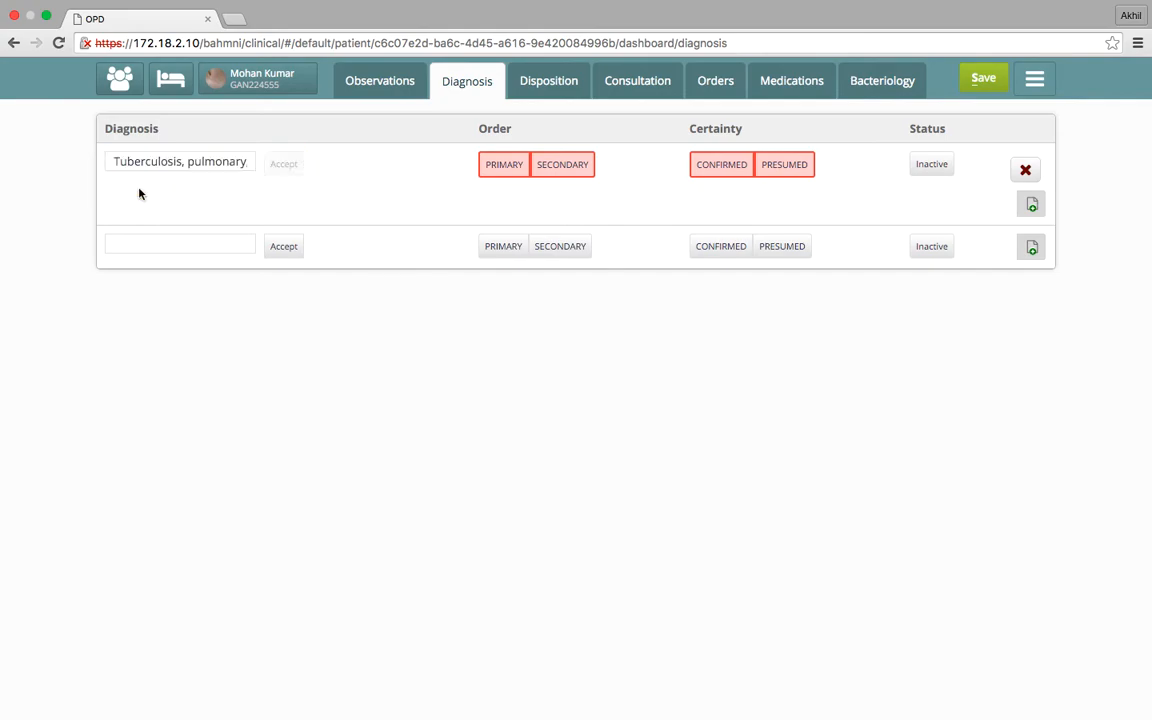
left_click(504, 176)
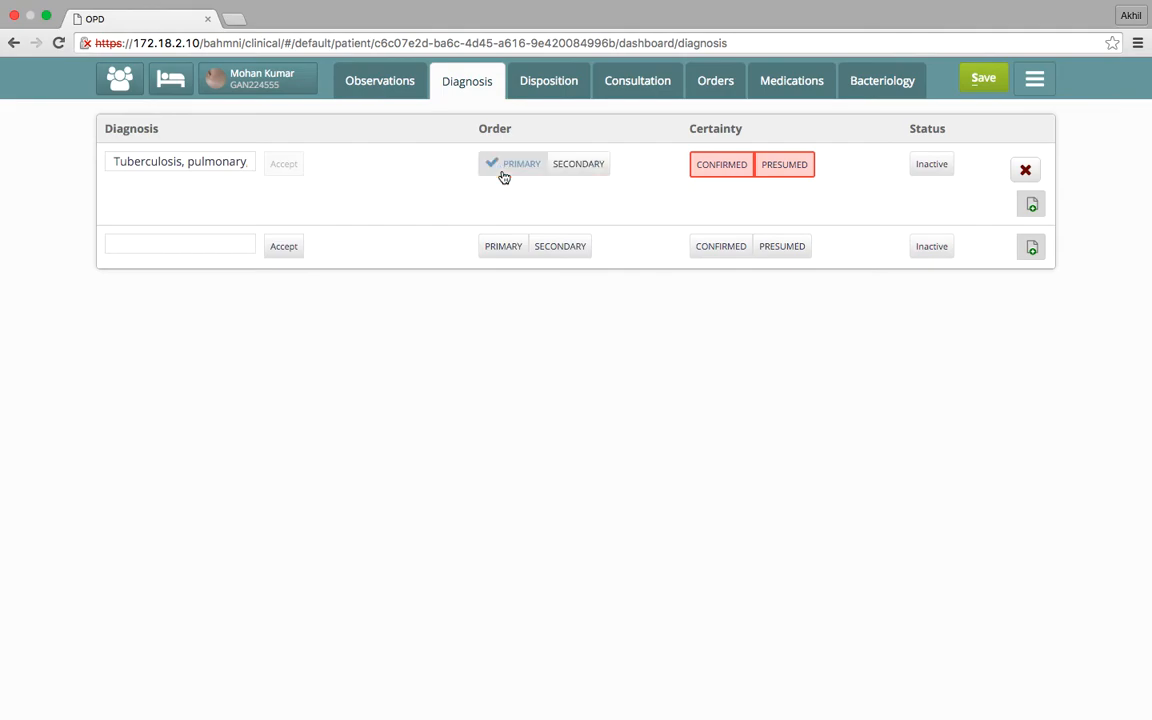
left_click(785, 176)
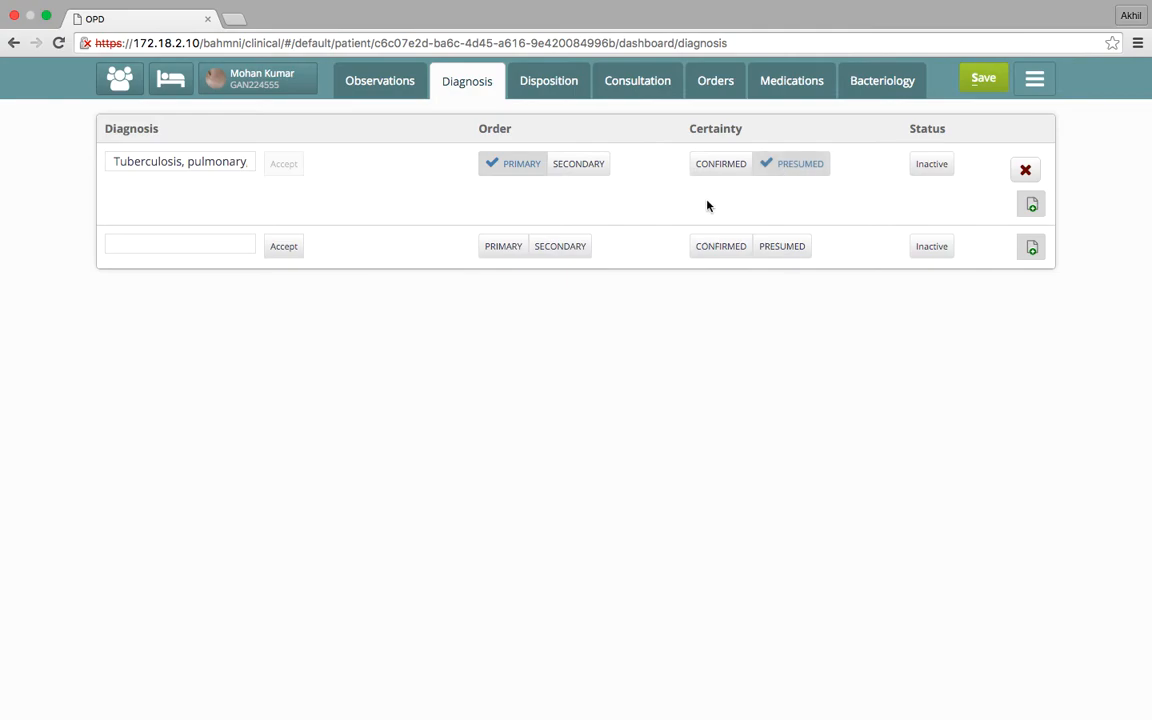
Look over the available disposition types and review the consultation summary down to the Consultation Notes
left_click(552, 92)
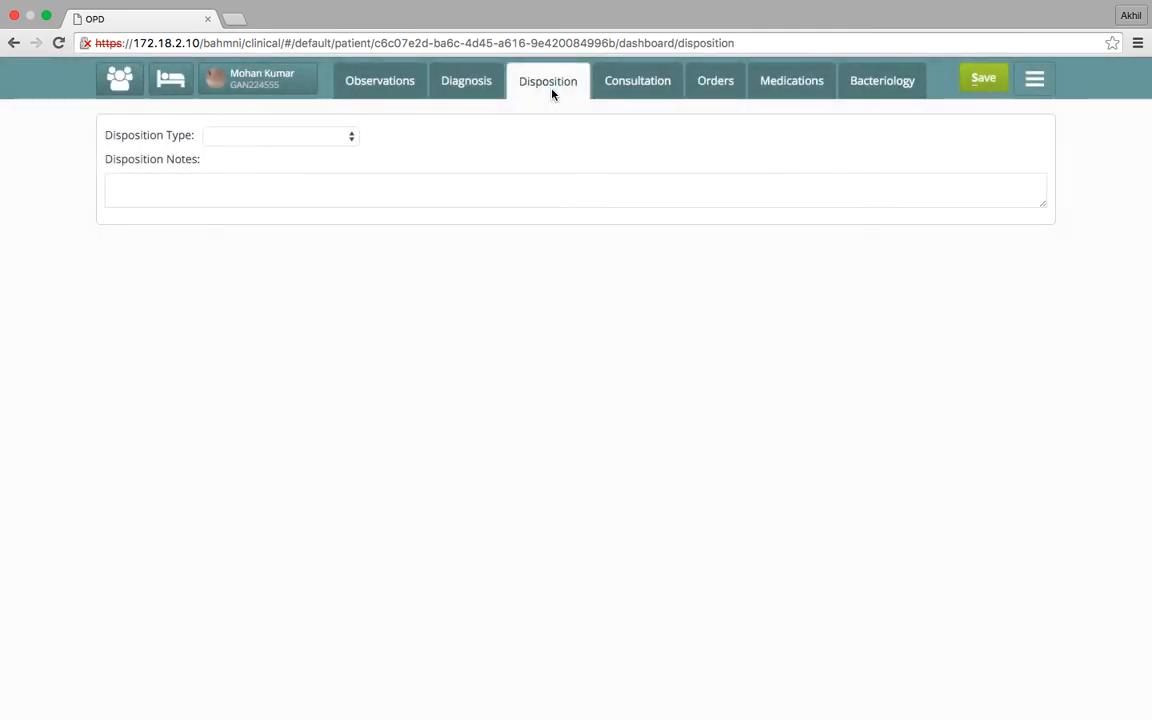
left_click(352, 137)
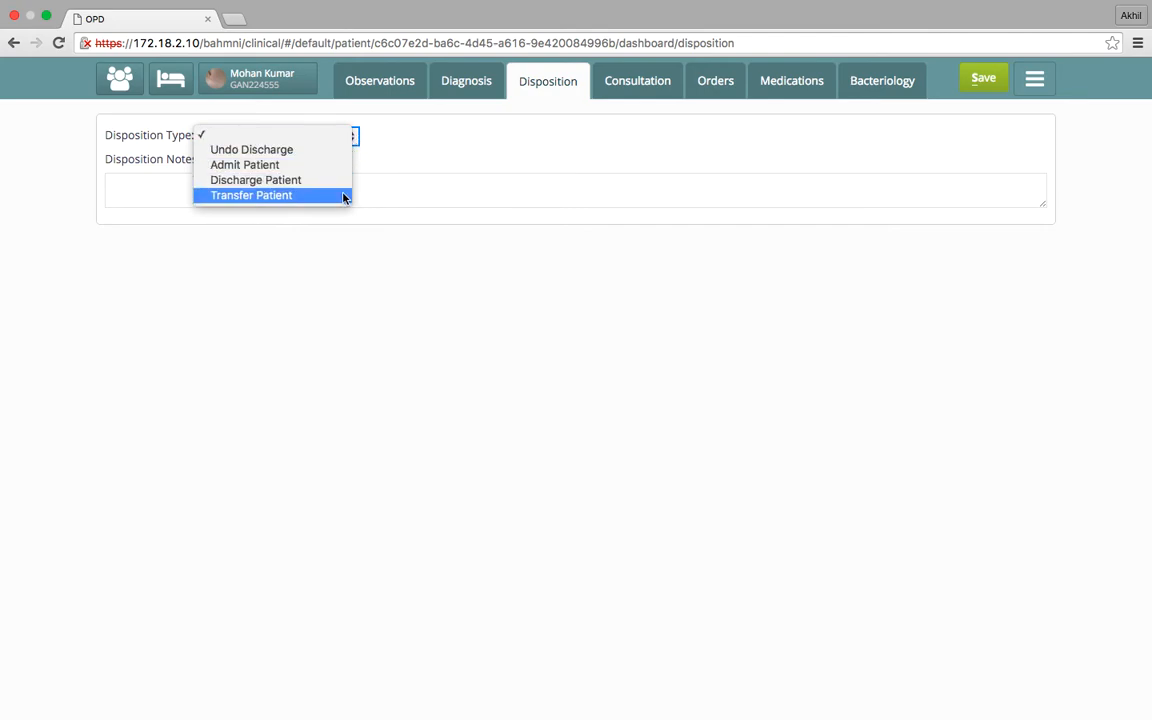
left_click(426, 153)
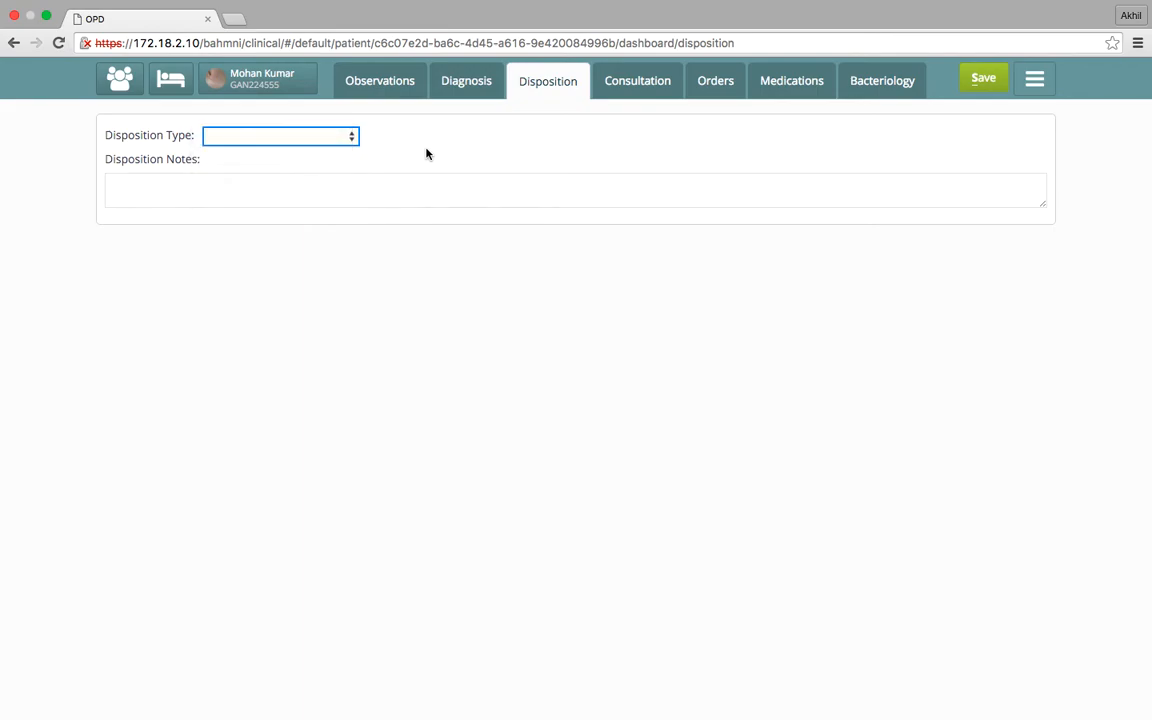
left_click(652, 90)
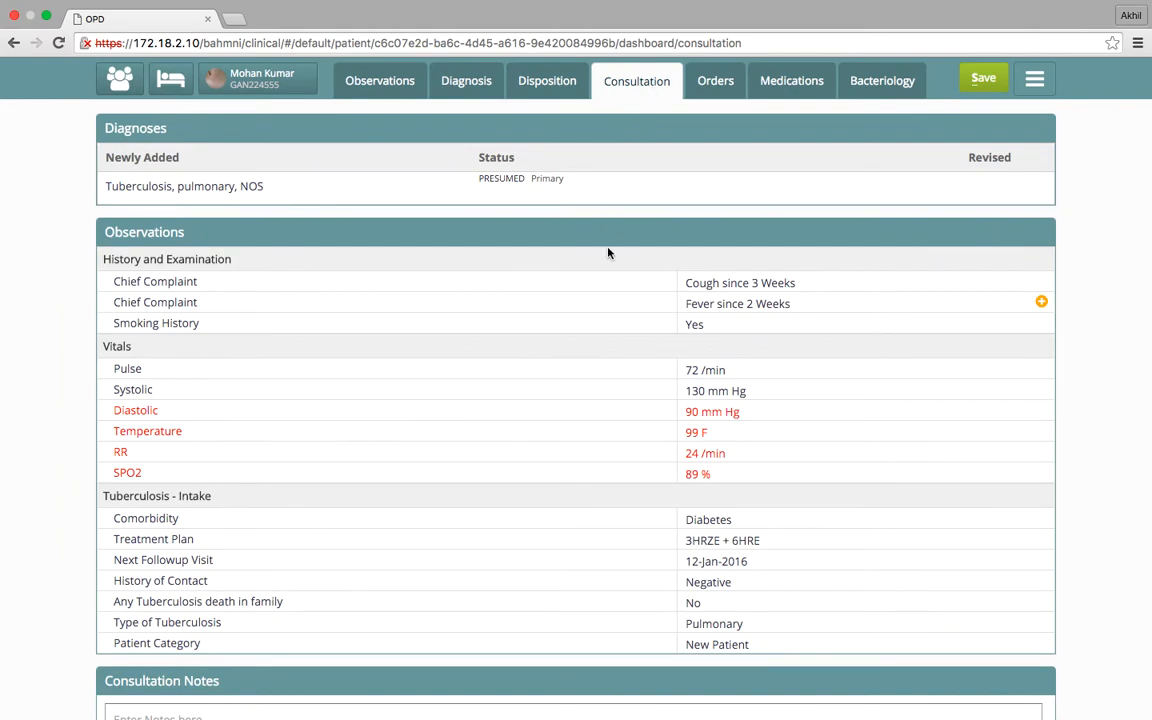
scroll(608, 252, "down", 1)
scroll(608, 249, "down", 1)
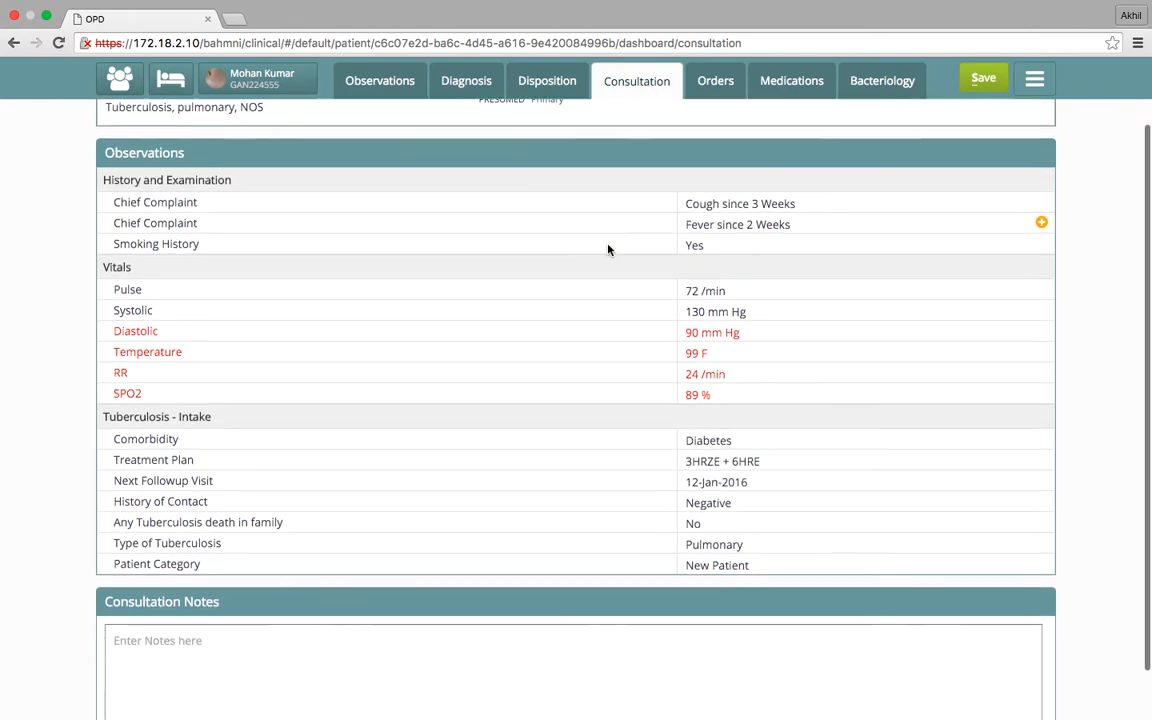
scroll(608, 249, "down", 1)
left_click(258, 608)
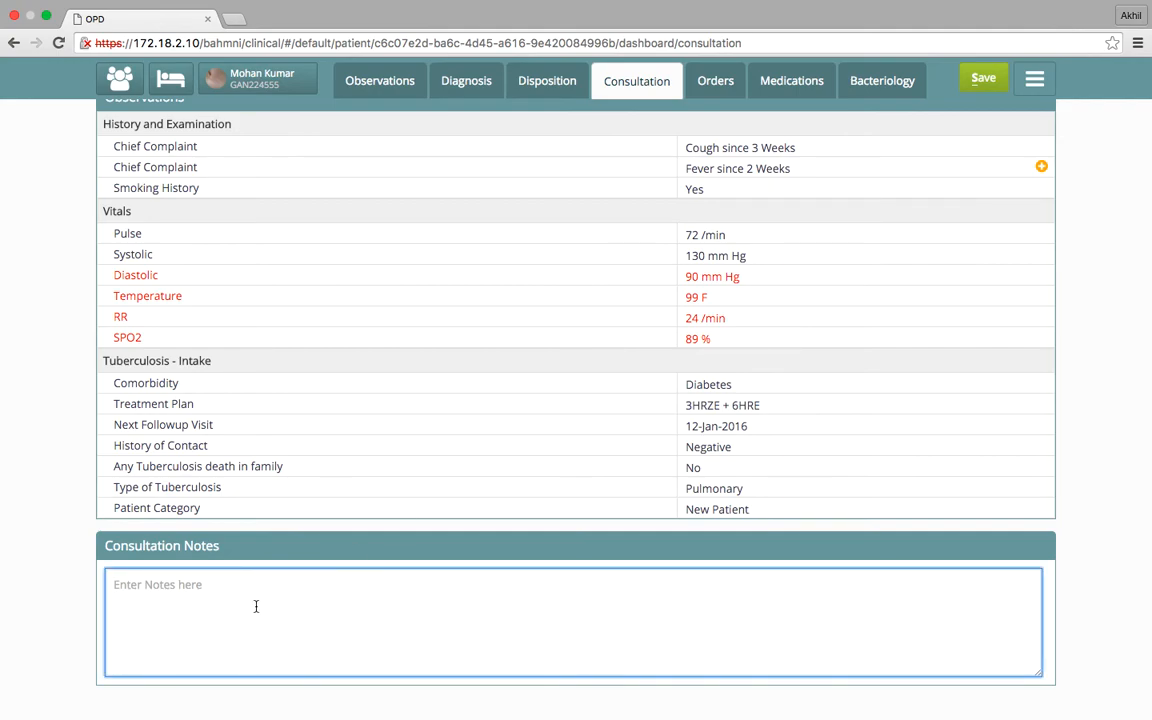
Order the CBC - General, TLC and DLC blood panels from the laboratory orders
left_click(704, 89)
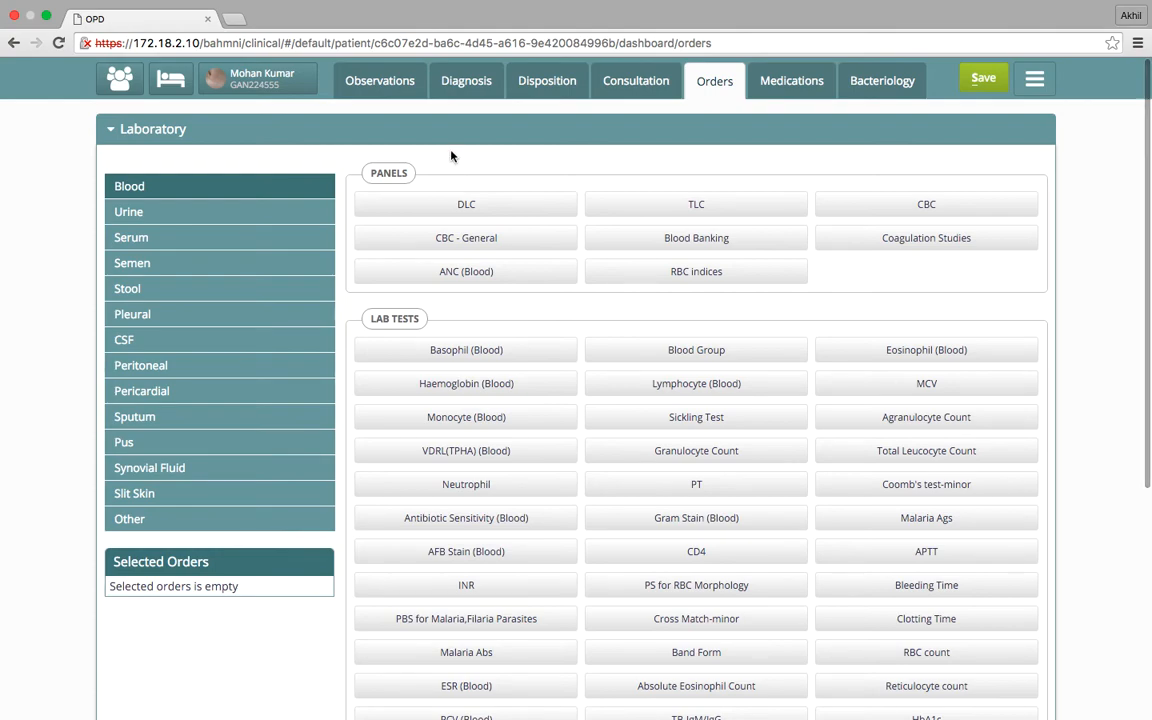
left_click(255, 244)
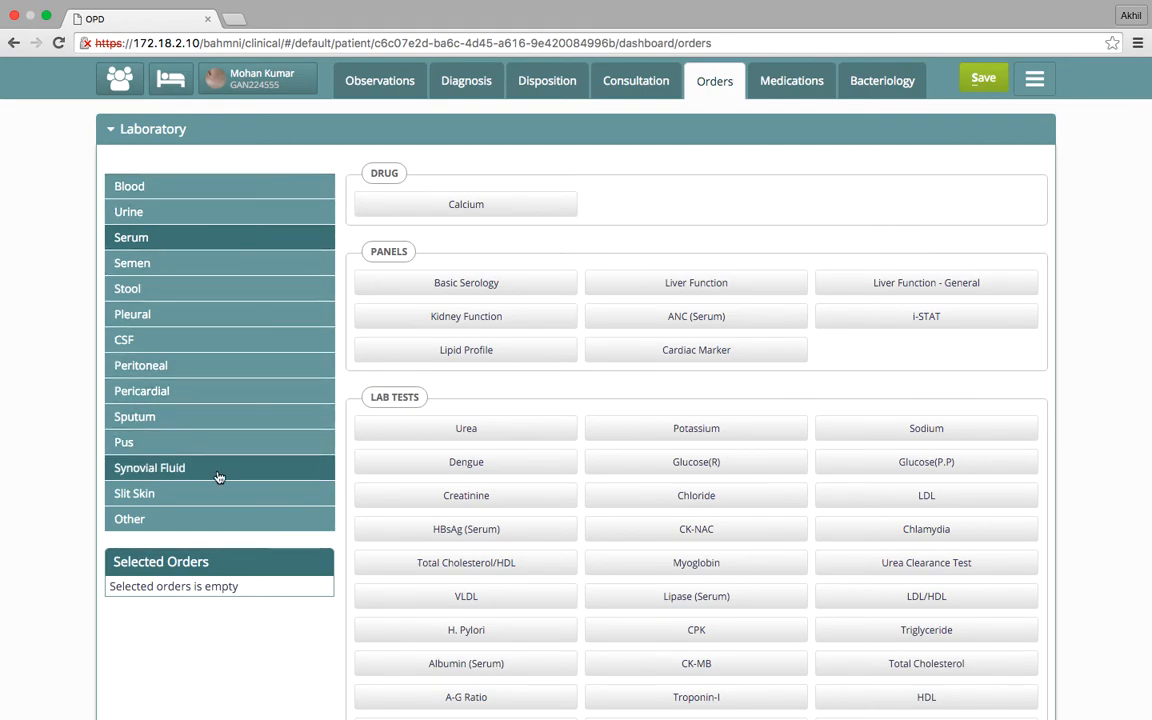
scroll(220, 474, "down", 1)
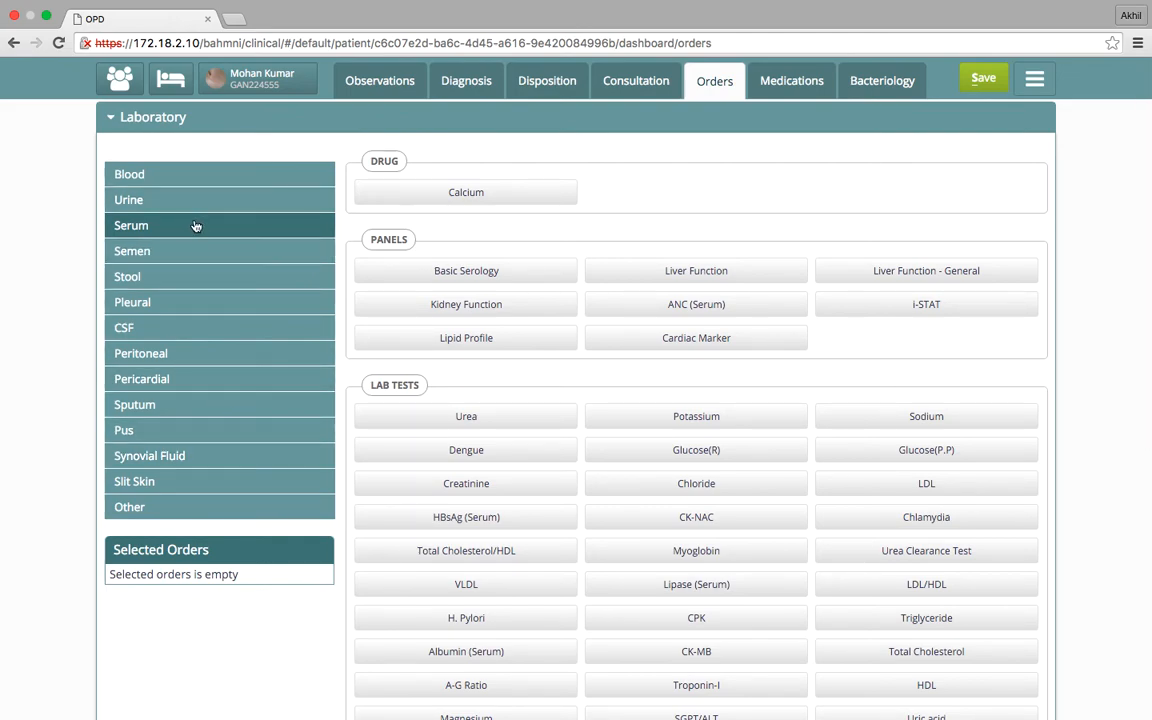
left_click(249, 175)
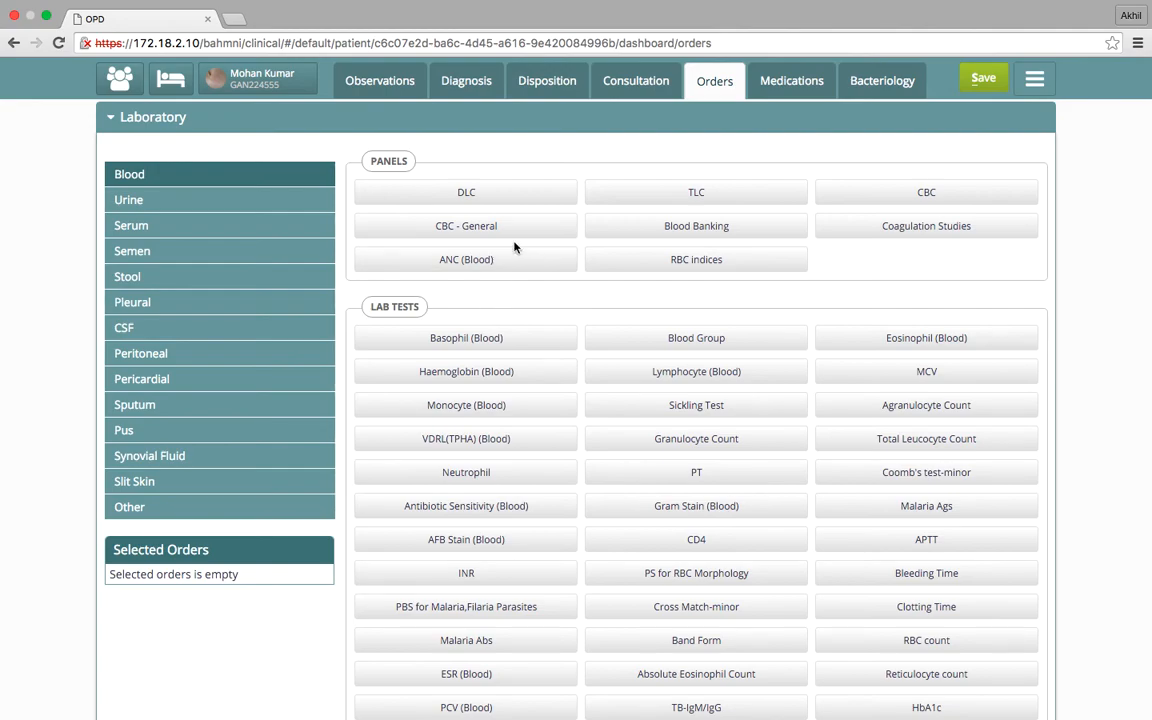
left_click(537, 229)
left_click(620, 198)
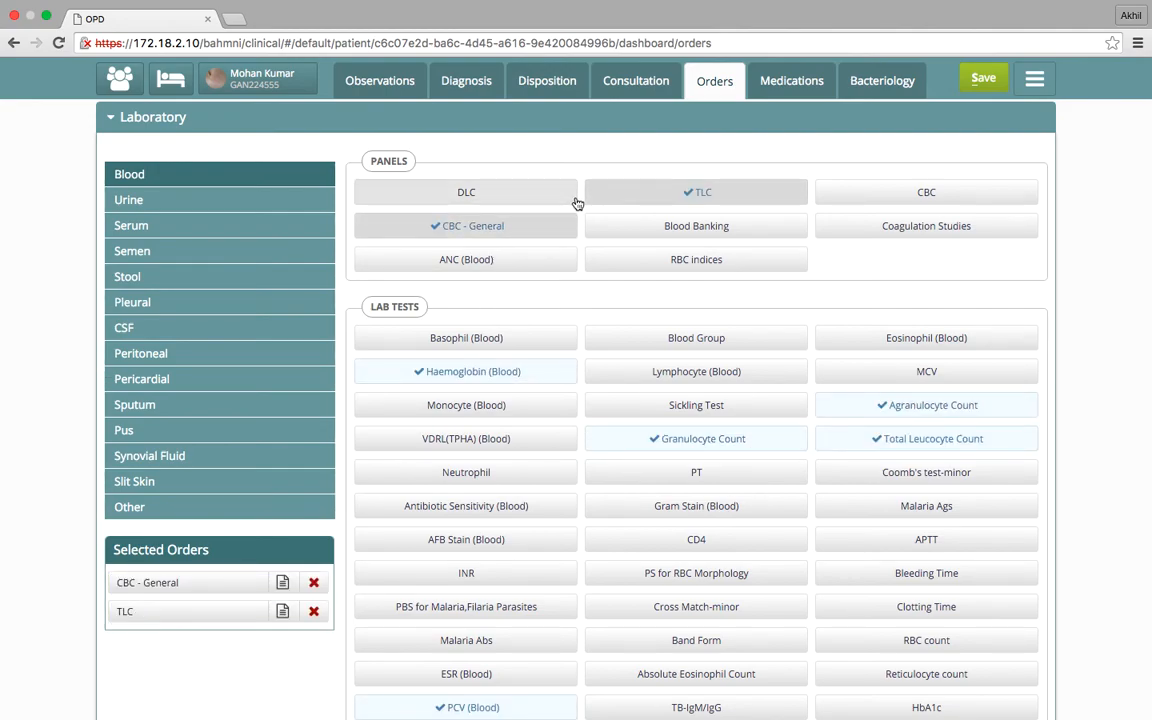
left_click(572, 199)
Order the chest, 2 views (x-ray) examination from the radiology orders
scroll(845, 350, "down", 1)
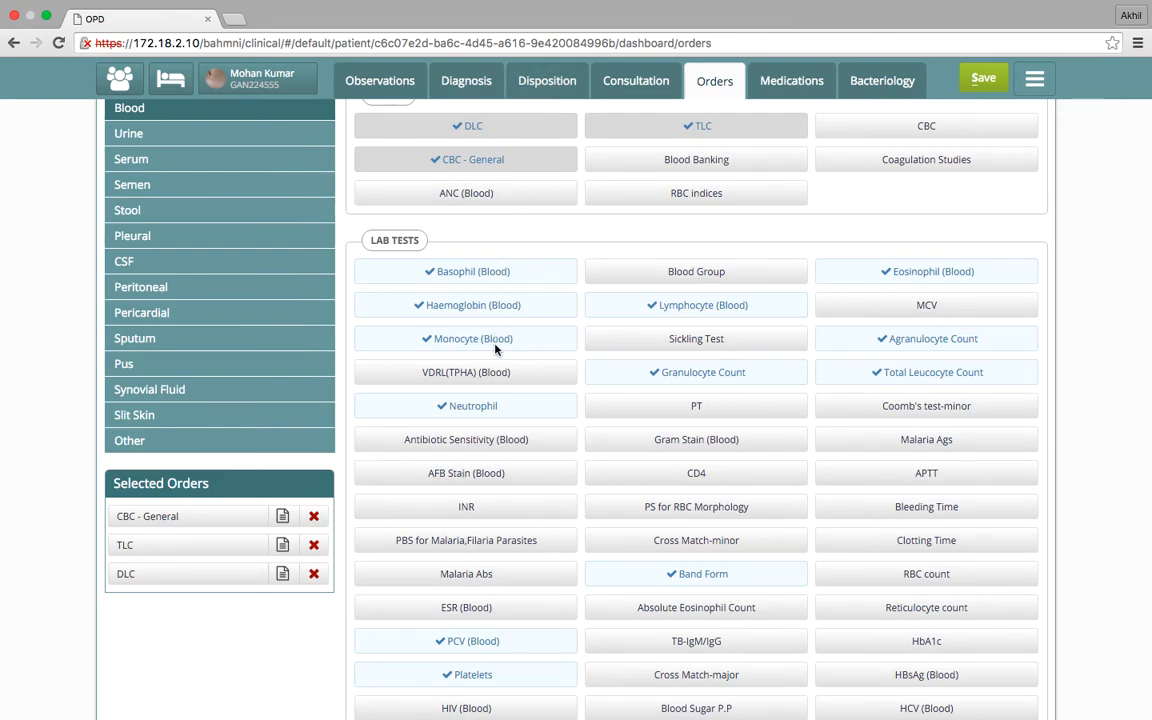
scroll(495, 348, "down", 4)
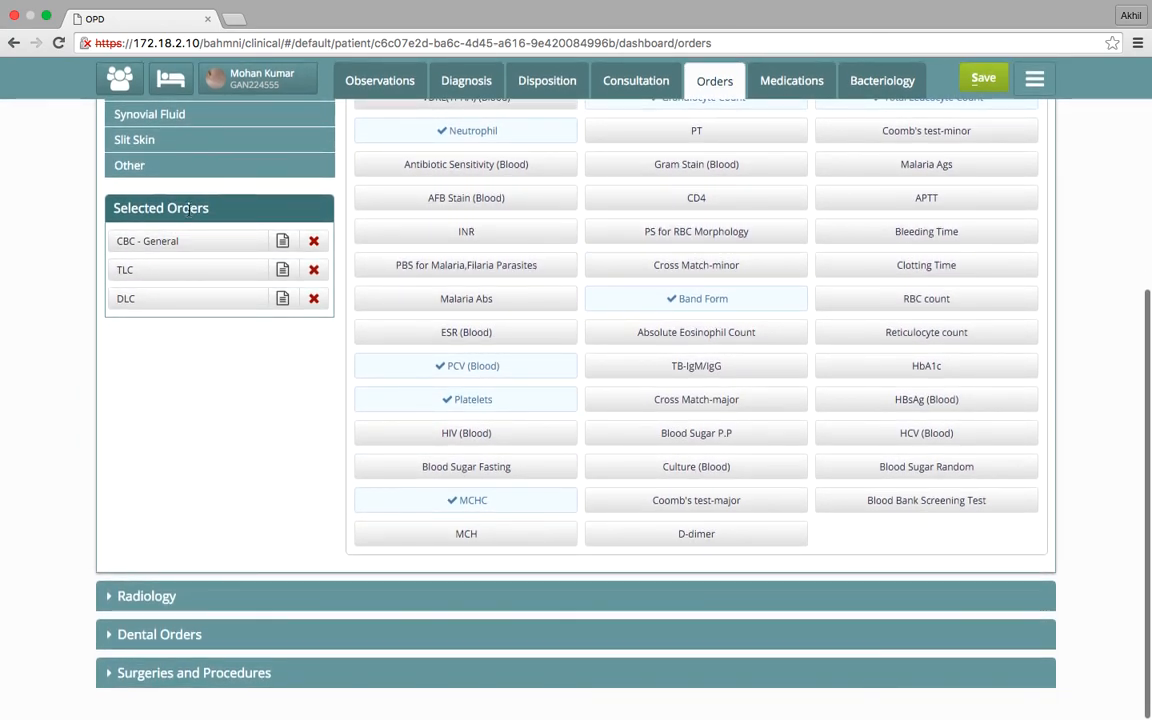
left_click(404, 598)
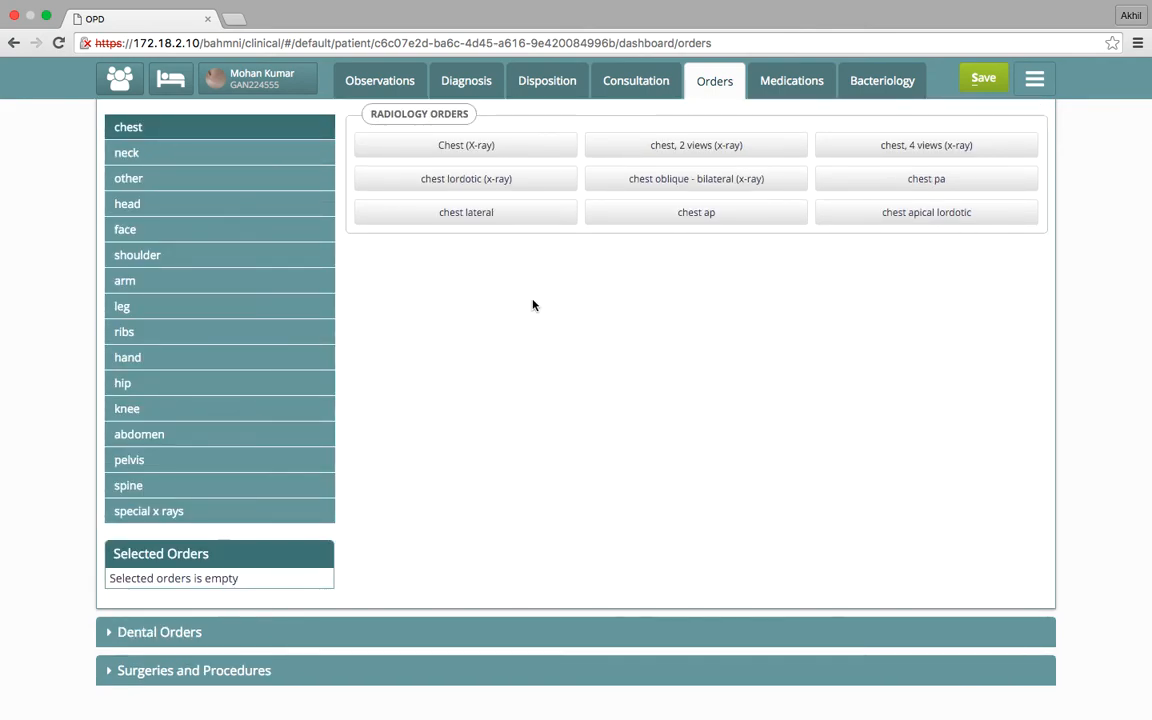
left_click(660, 160)
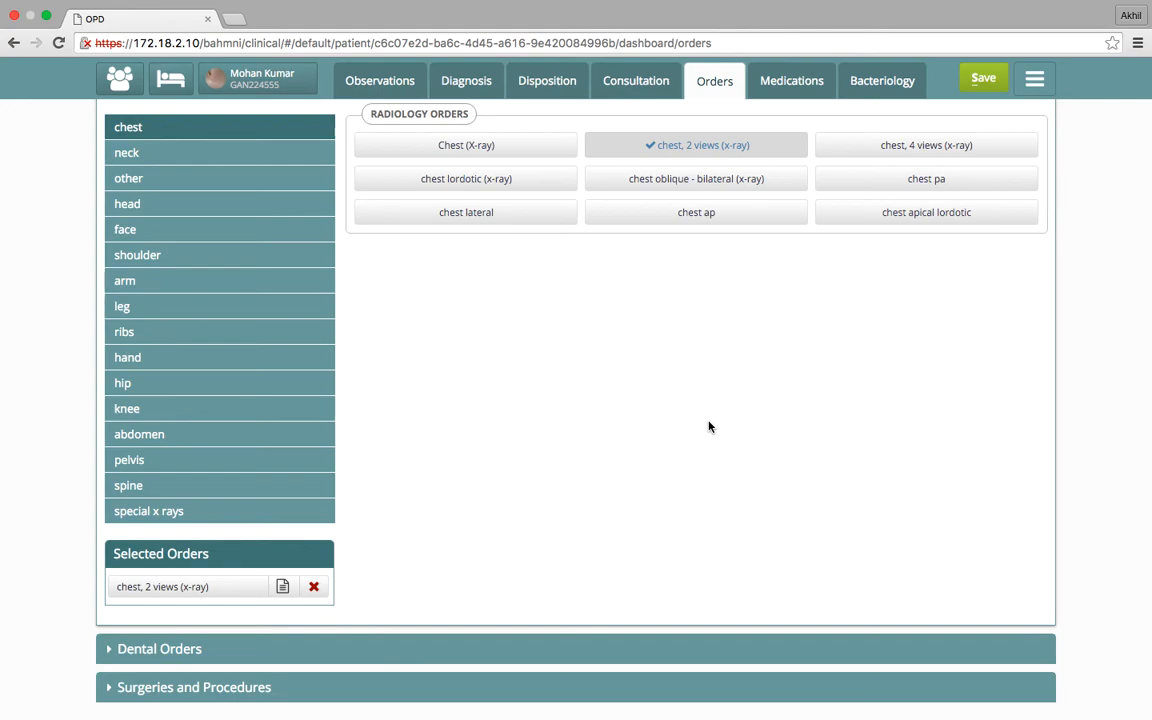
Start a medication entry for Isoniazid (Tablet) with a dose of 1 tablet on alternate days
scroll(708, 427, "up", 2)
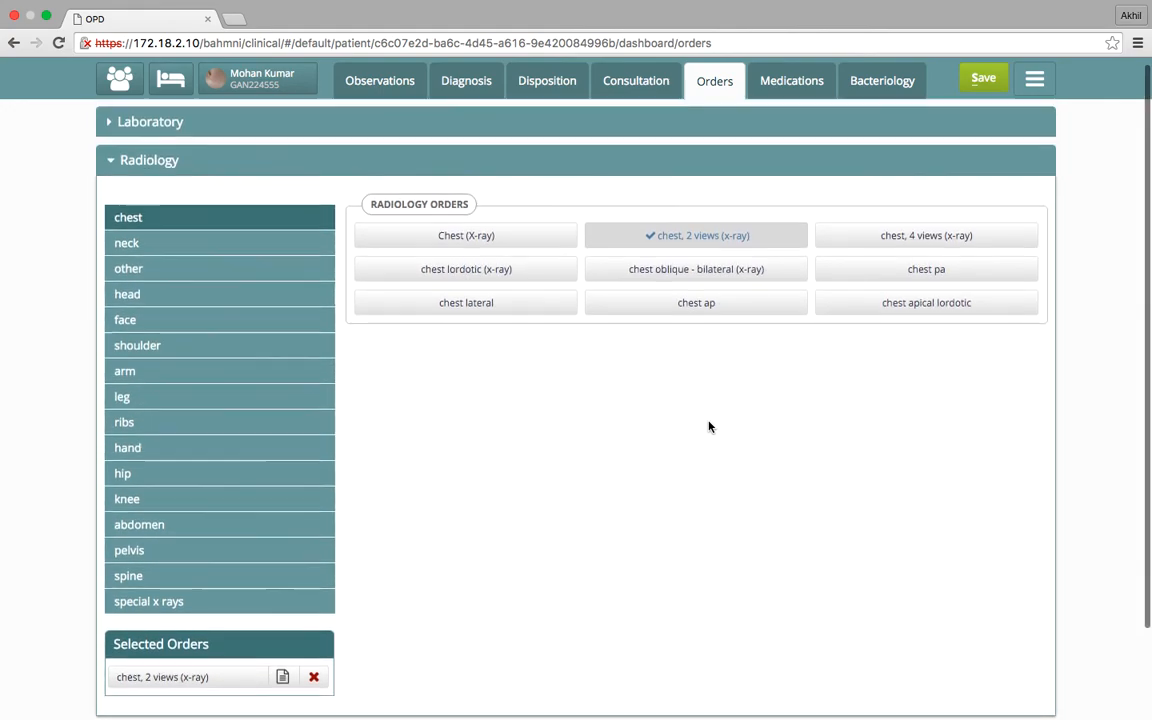
left_click(806, 80)
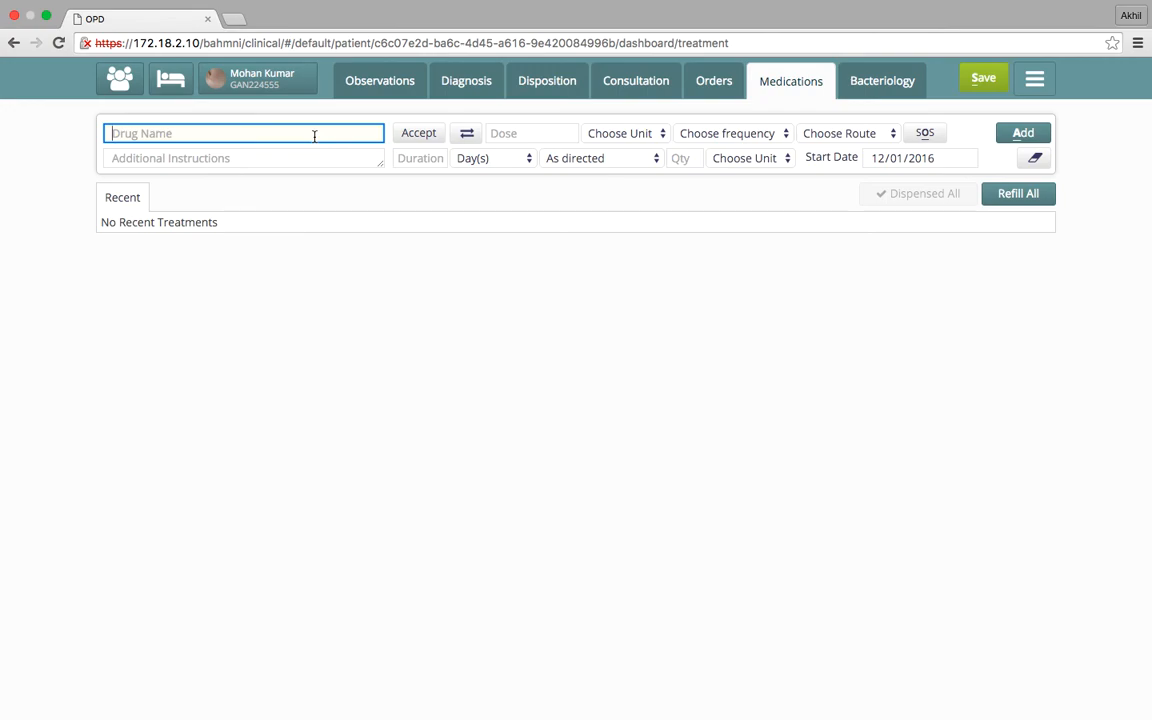
type("isonia")
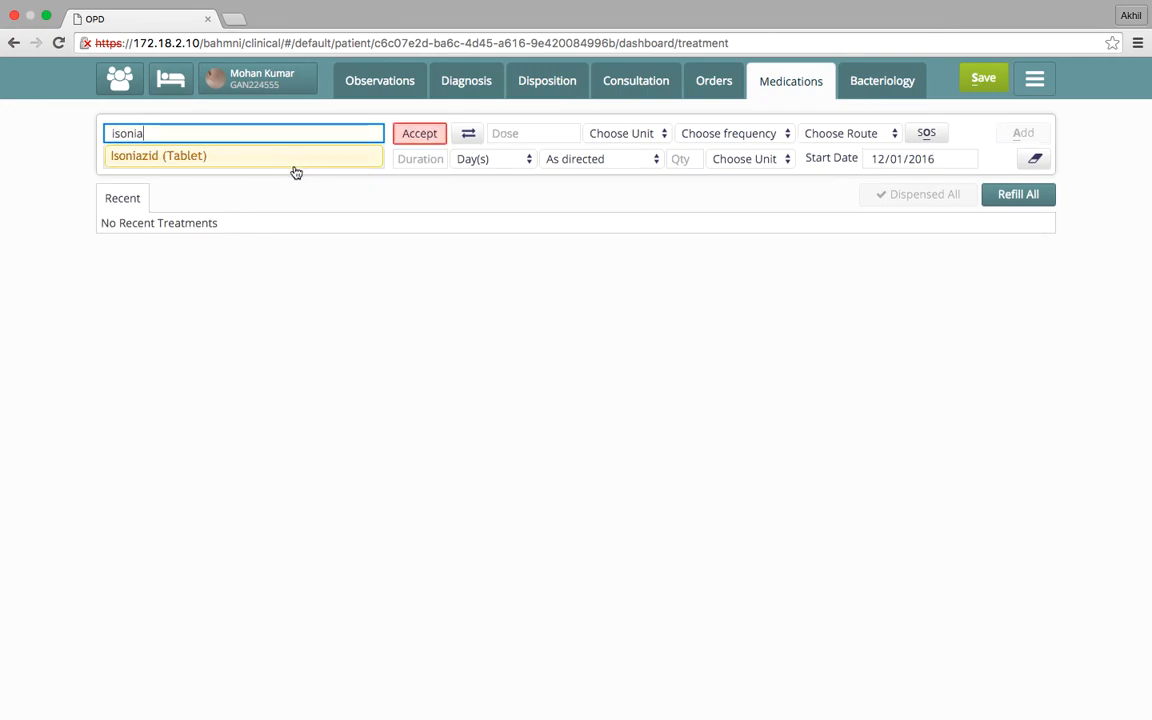
left_click(293, 166)
left_click(533, 133)
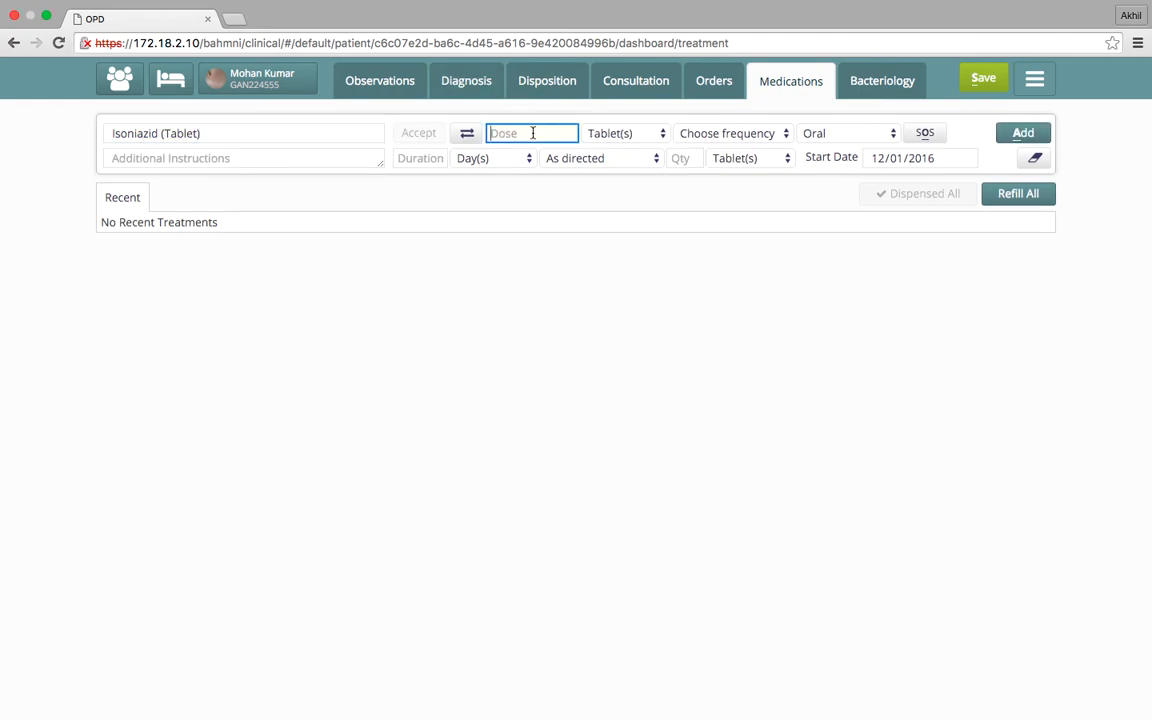
type("1")
left_click(740, 134)
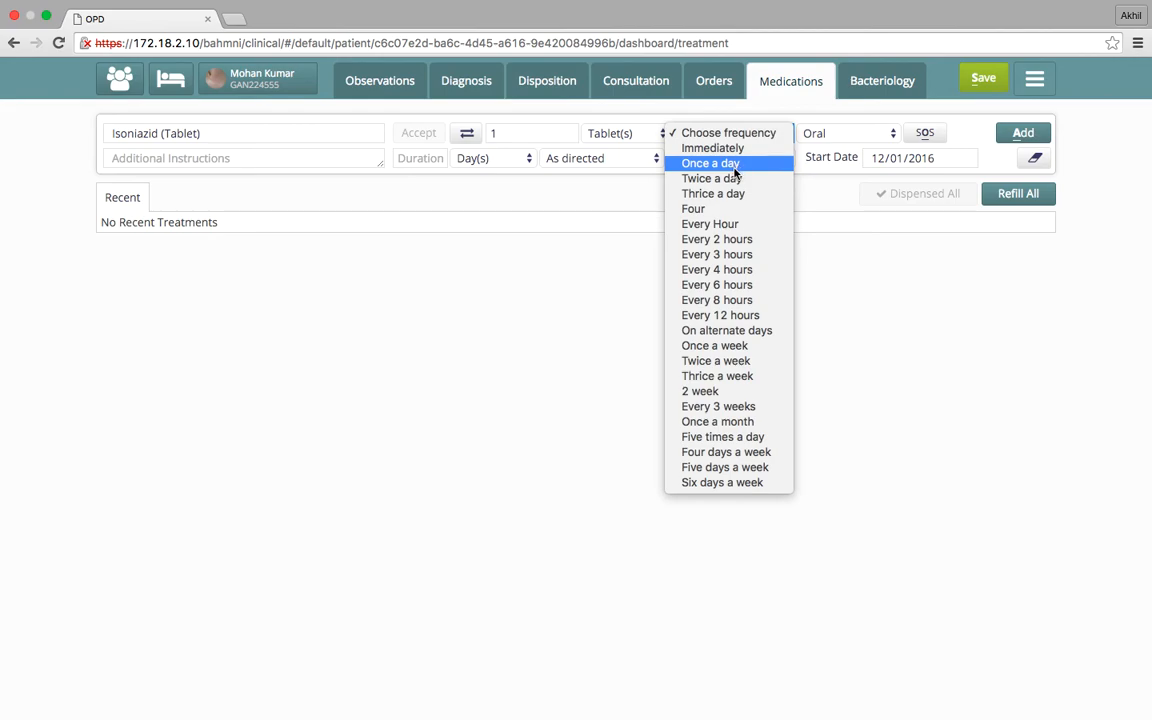
left_click(765, 334)
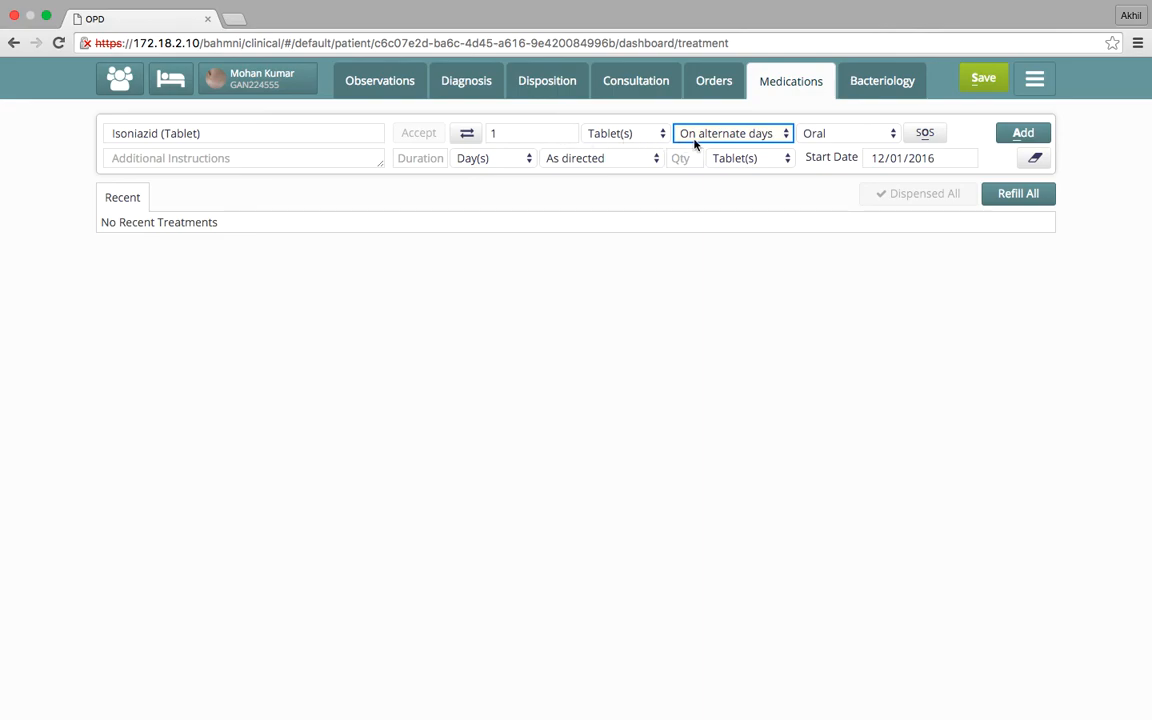
Set the Isoniazid duration to 2 months and add the drug to the new prescription
left_click(418, 160)
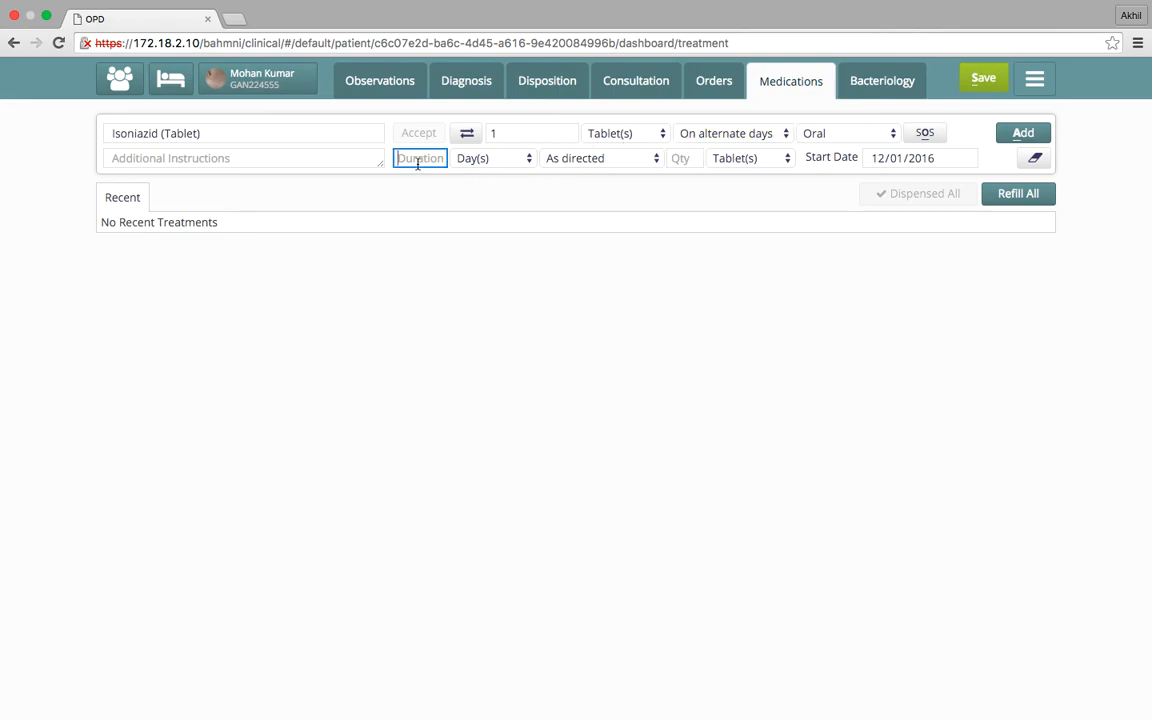
type("2")
left_click(480, 158)
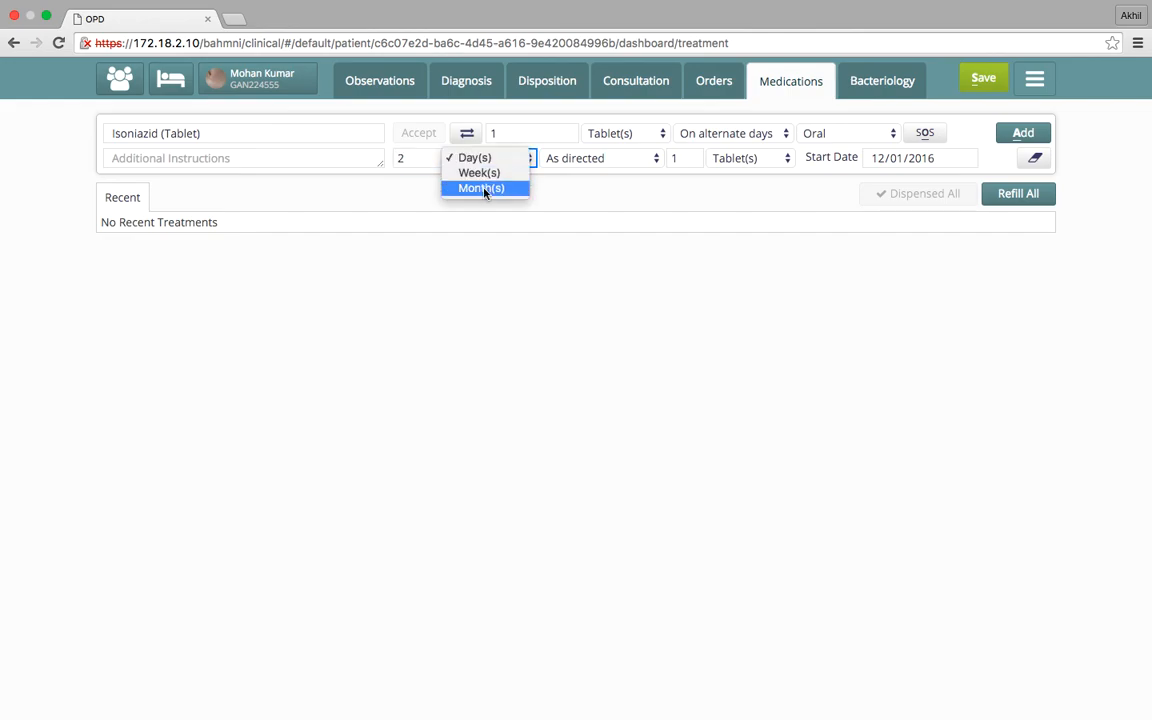
left_click(482, 188)
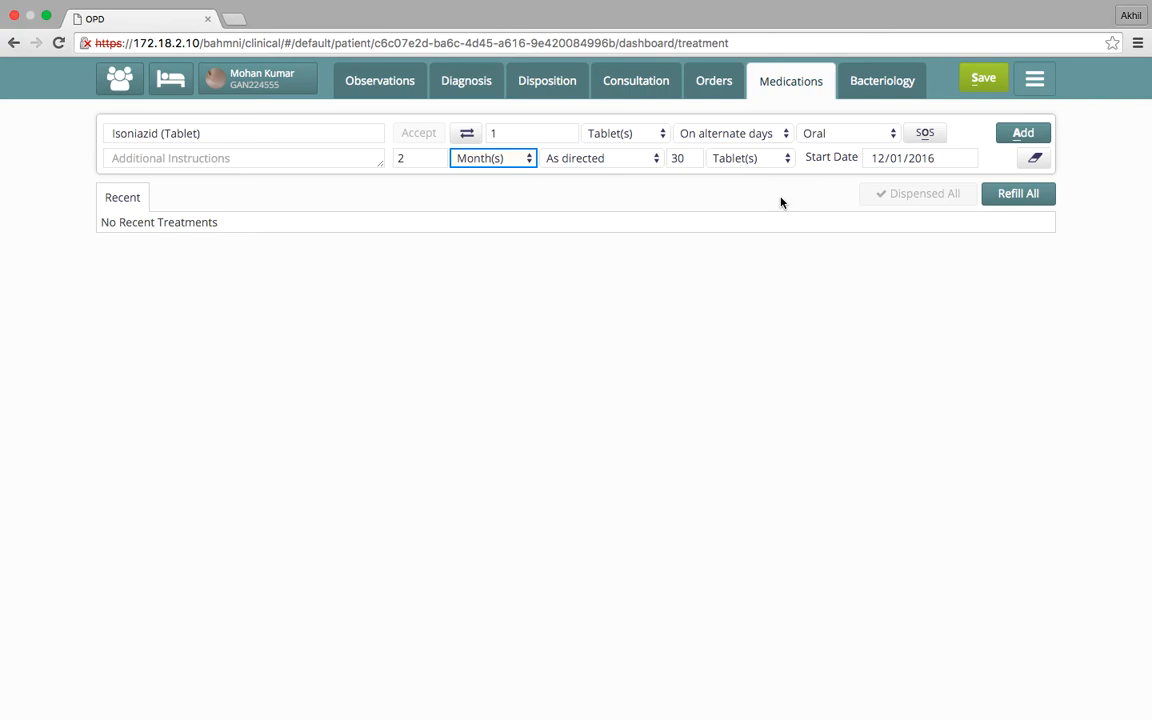
left_click(1026, 130)
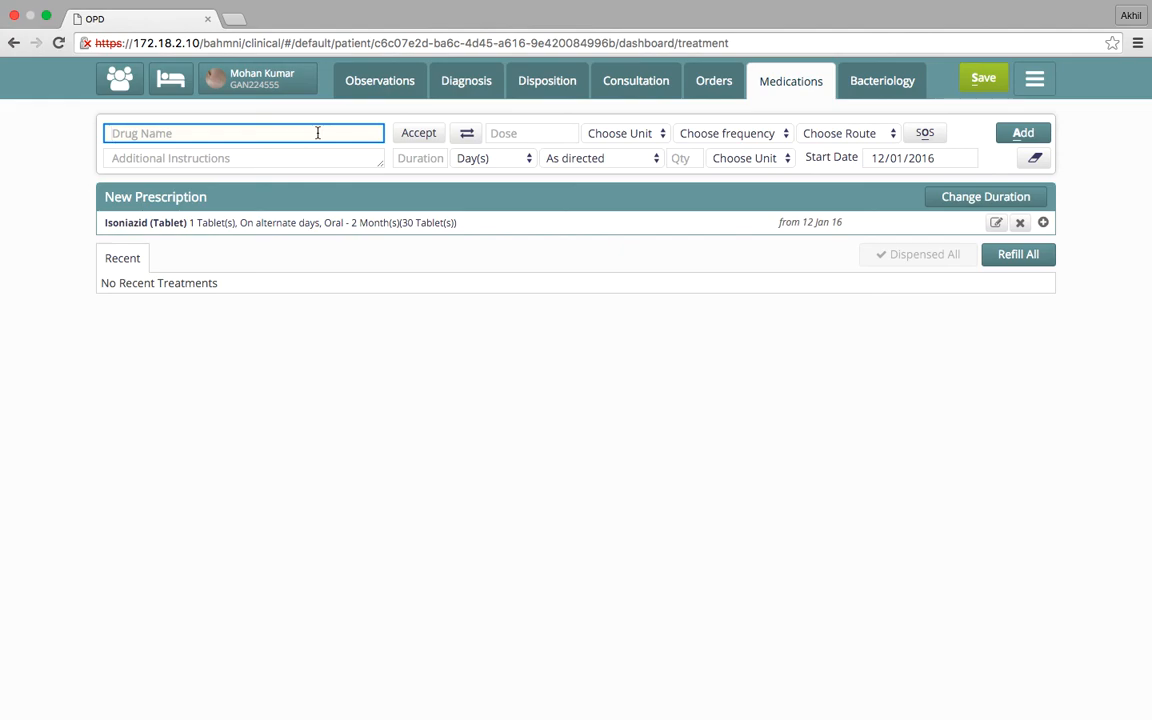
Enter Rifampicin (Tablet) as the second drug with a dose of 1 tablet on alternate days
type("rifamp")
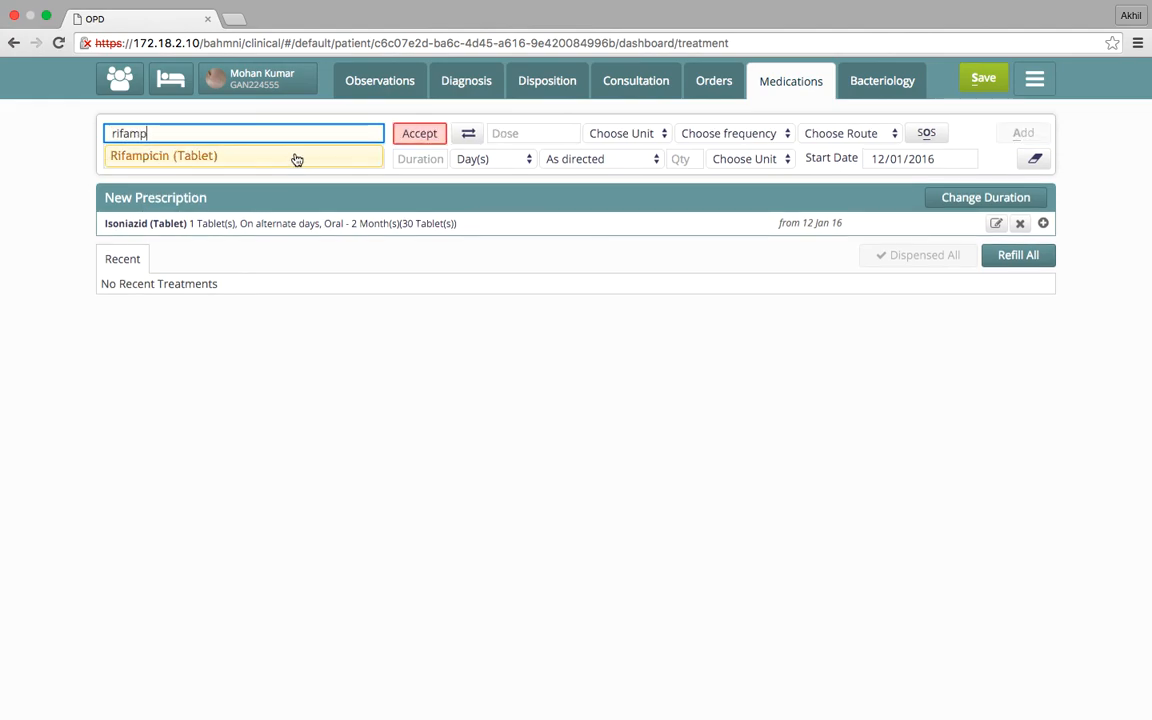
left_click(297, 157)
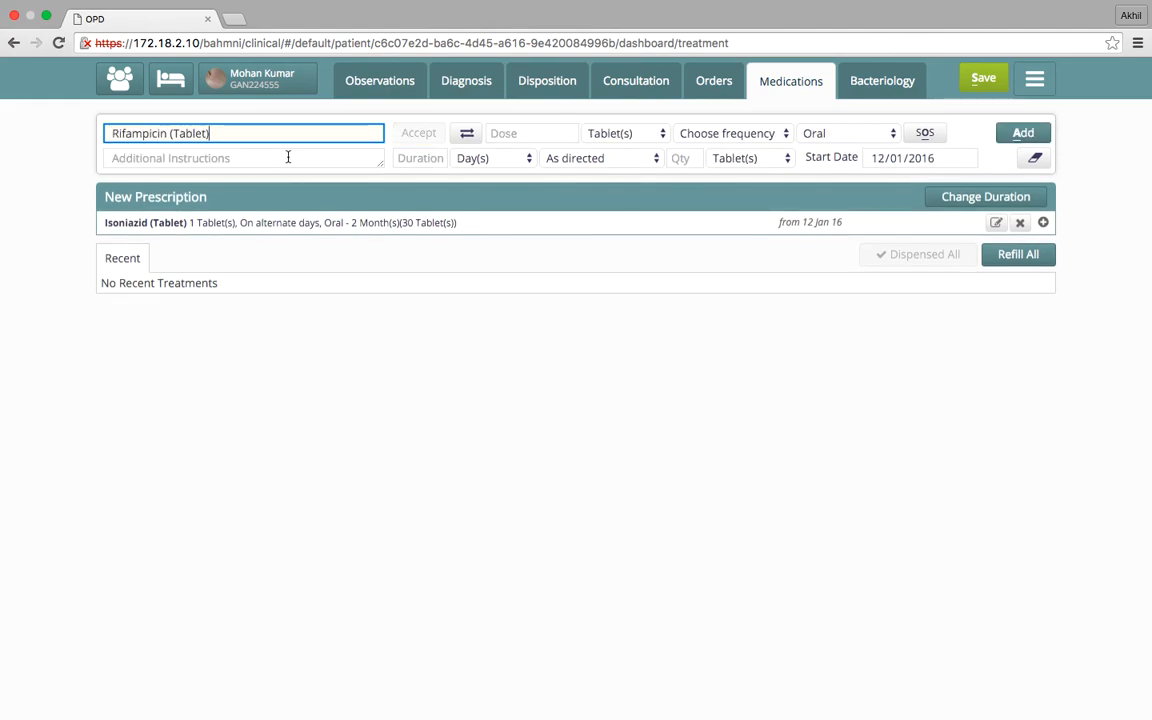
left_click(525, 133)
type("1")
left_click(718, 135)
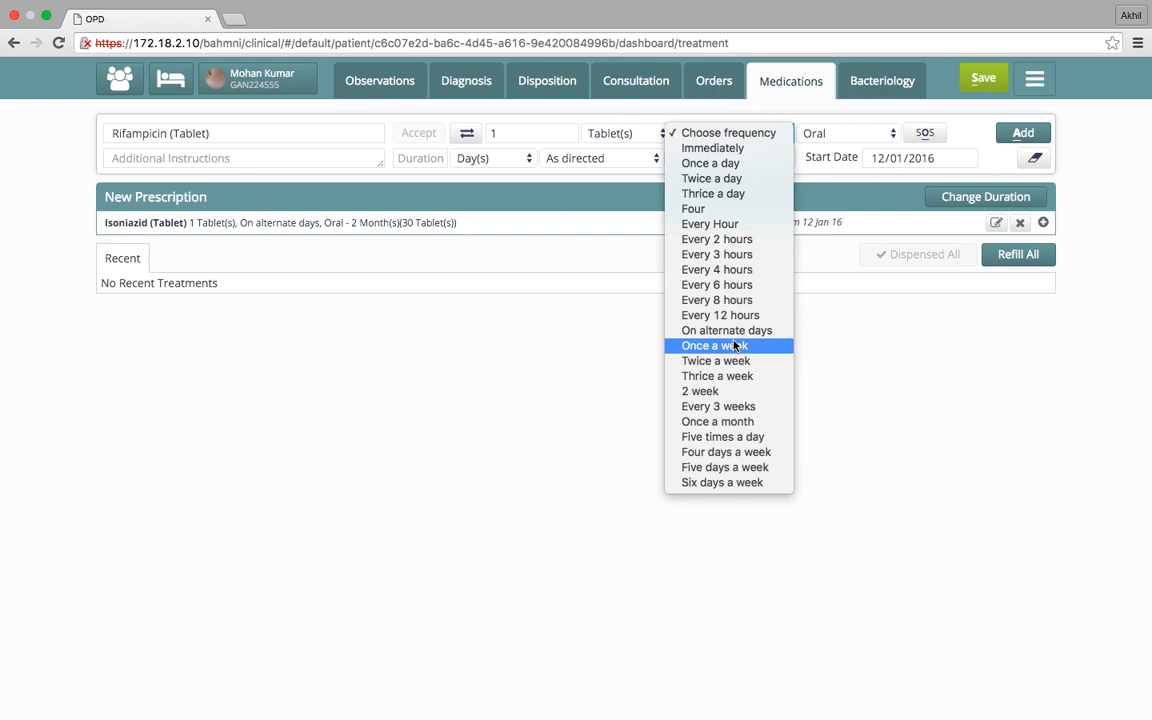
left_click(727, 330)
Set the Rifampicin duration to 2 months and add the drug to the new prescription
left_click(432, 158)
type("2")
left_click(491, 160)
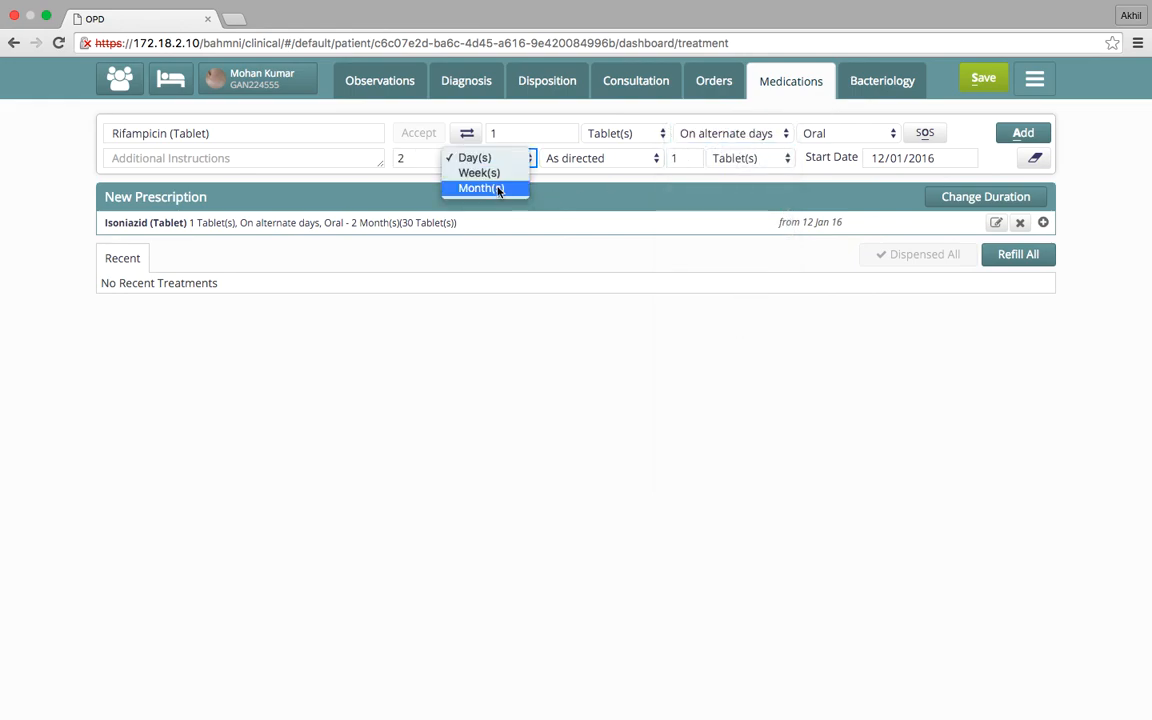
left_click(476, 188)
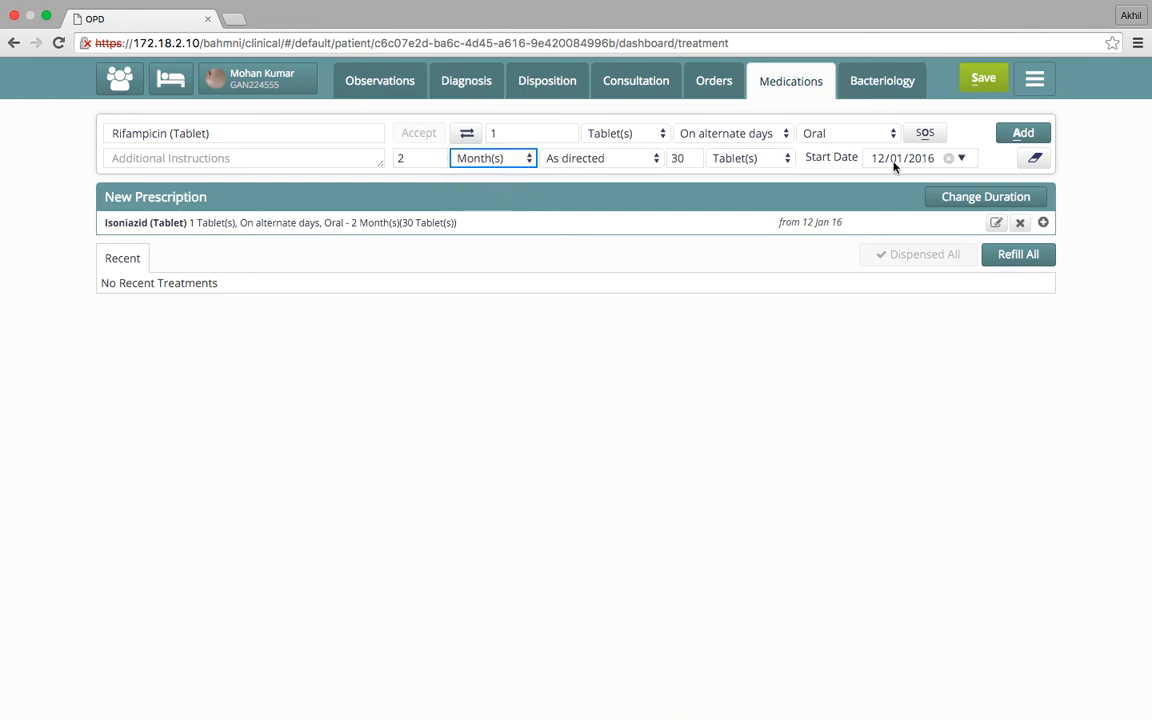
left_click(1007, 141)
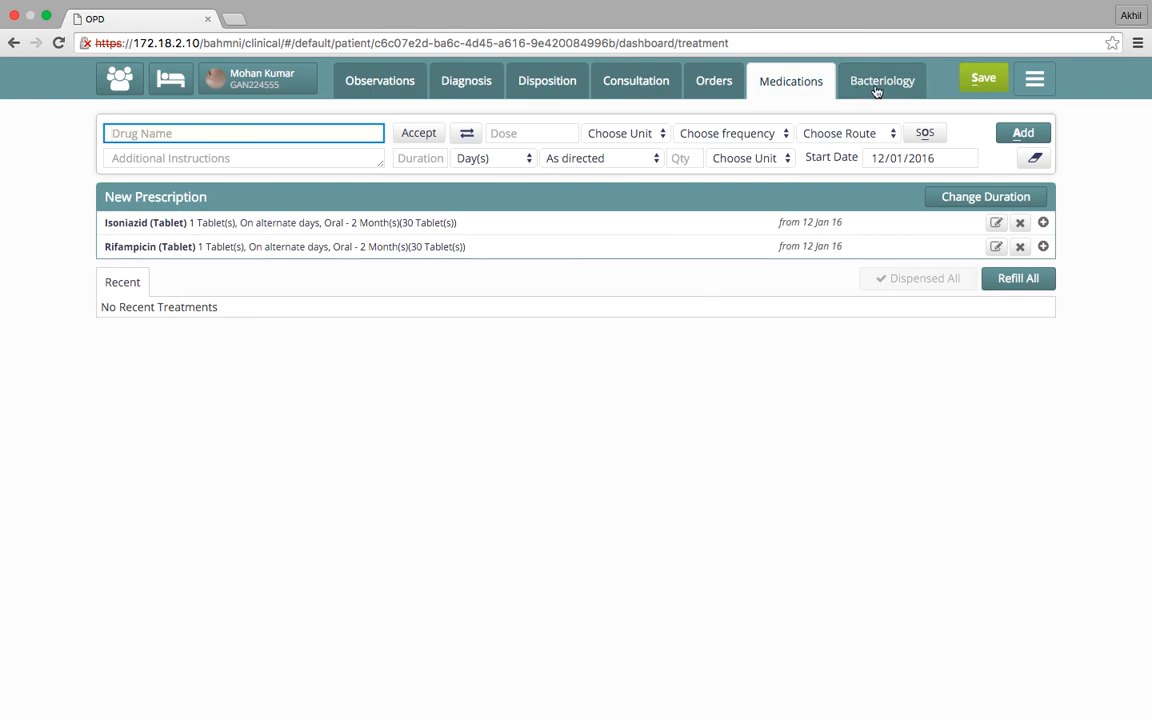
Save the patient's consultation with its diagnosis, orders and medications
left_click(977, 78)
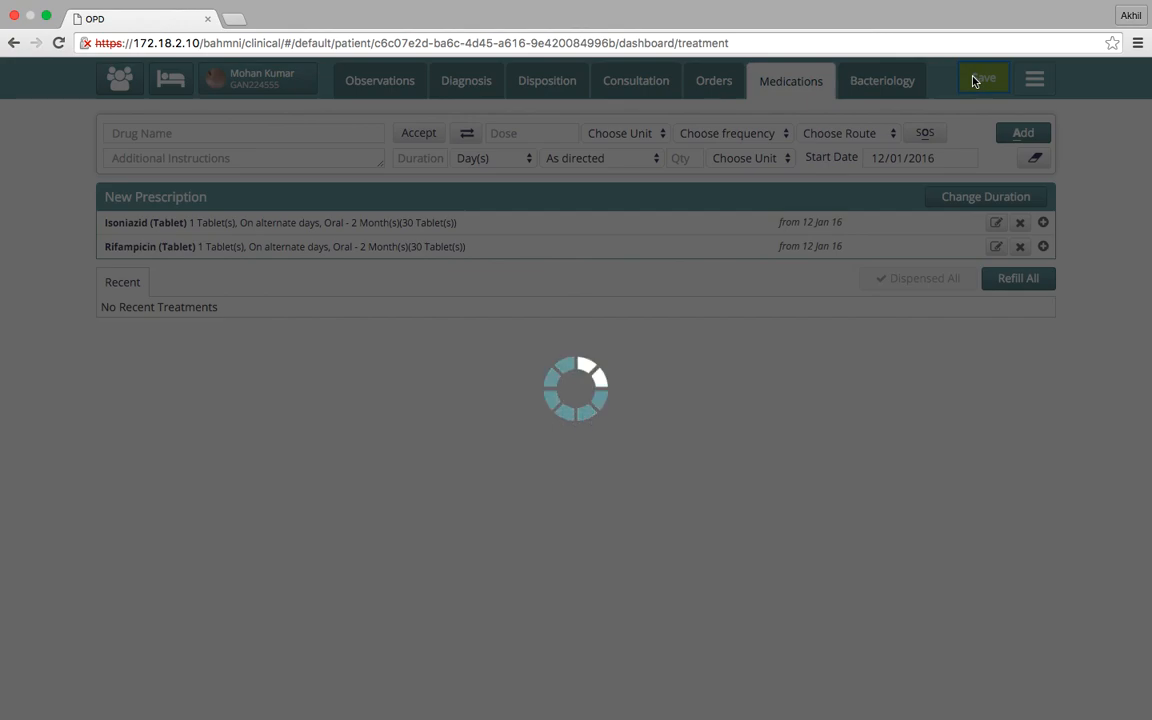
mouse_move(826, 4)
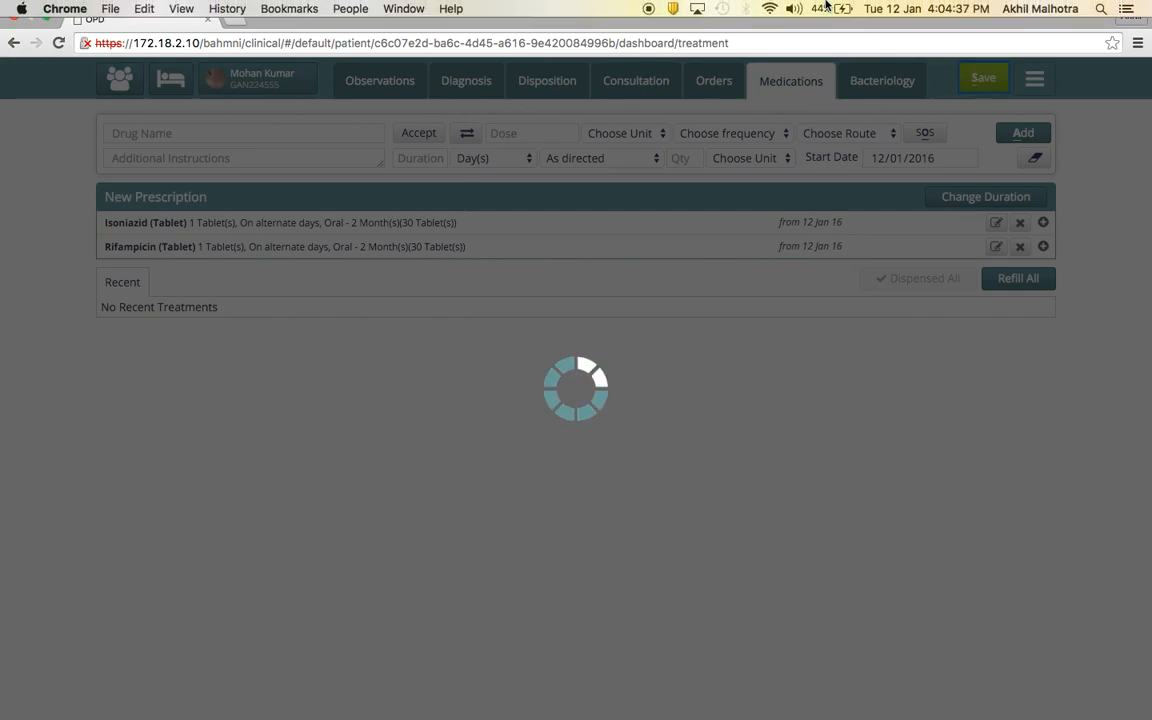